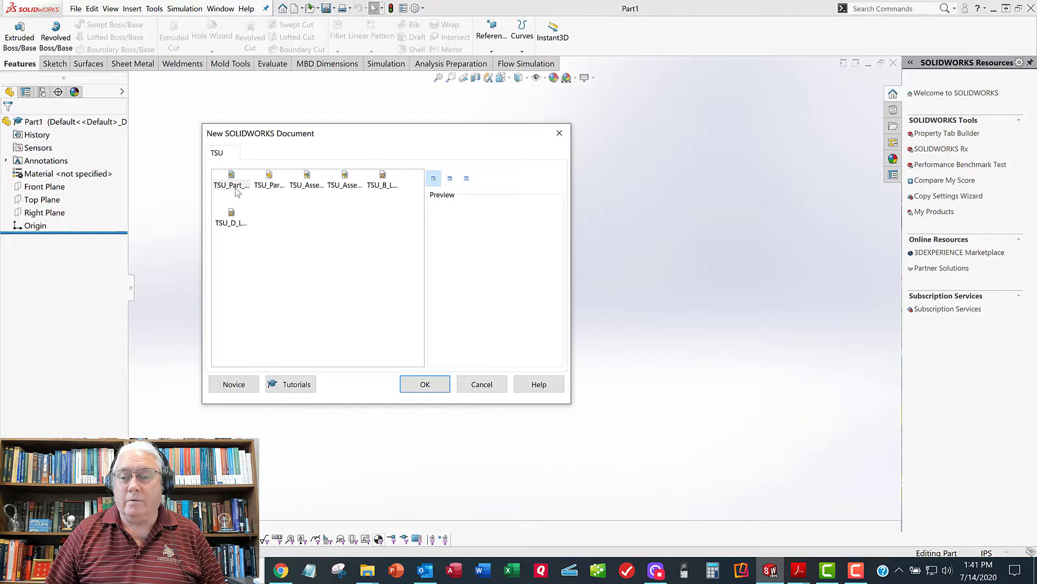
- Create a new assembly document from the TSU_Assembly_Inch template
{"action": "left_click", "coordinate": [232, 184]}
{"action": "left_click", "coordinate": [305, 184]}
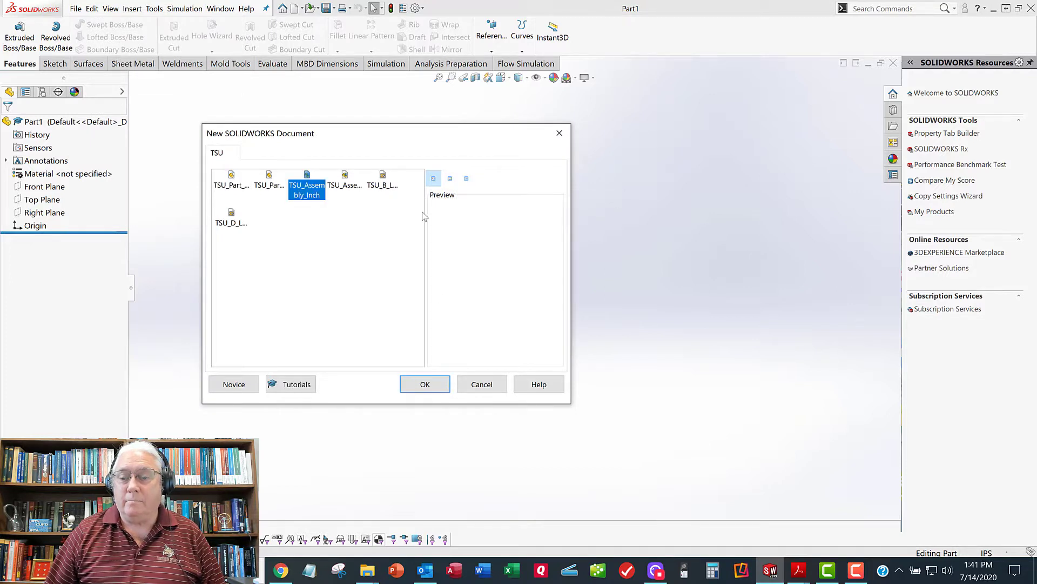
{"action": "left_click", "coordinate": [426, 383]}
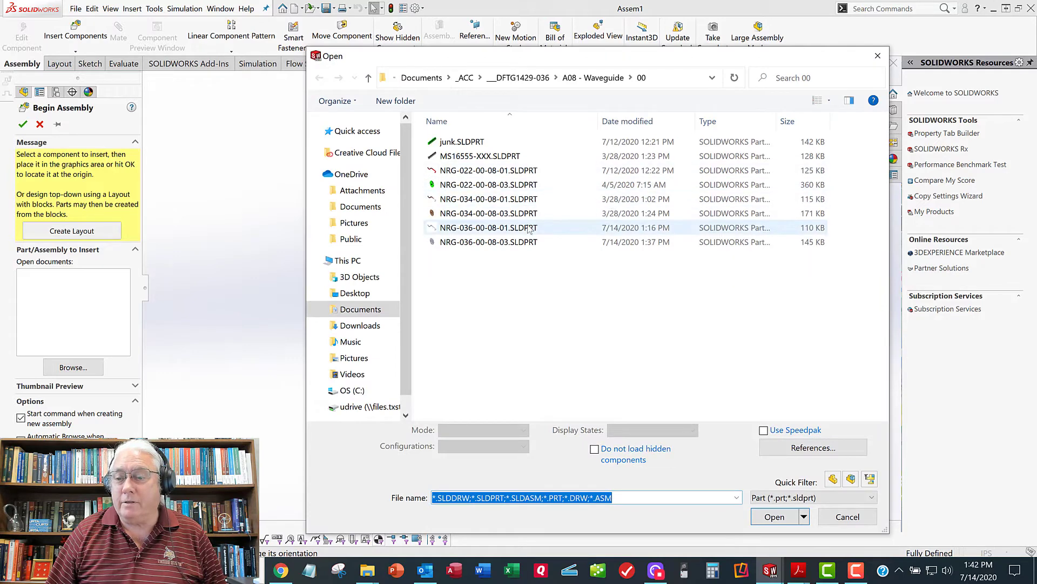
- Insert the waveguide part NRG-036-00-08-01.SLDPRT and place it in the middle of the assembly view
{"action": "left_click", "coordinate": [478, 227]}
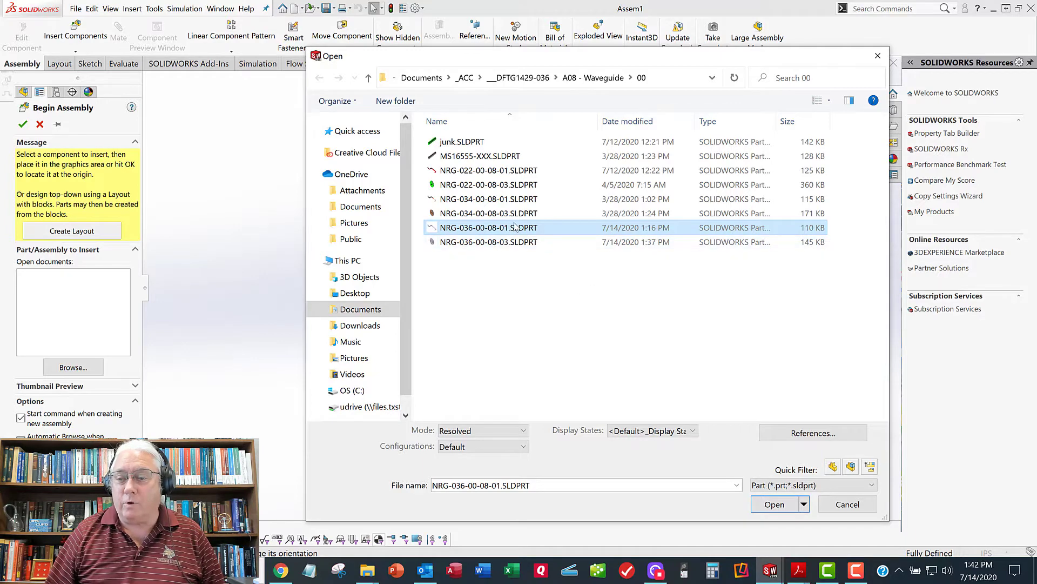
{"action": "left_click", "coordinate": [772, 505]}
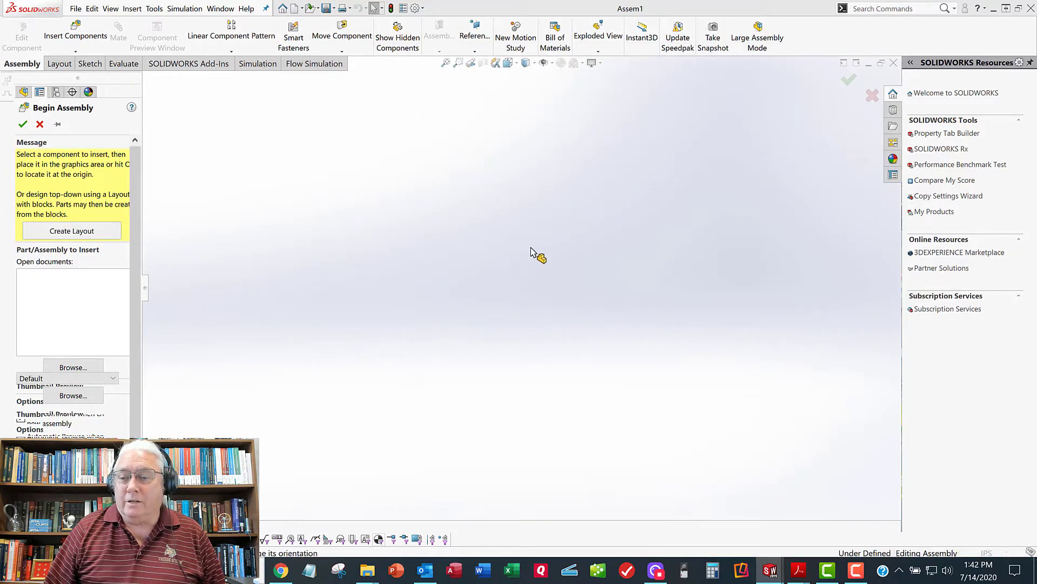
{"action": "left_click", "coordinate": [554, 244]}
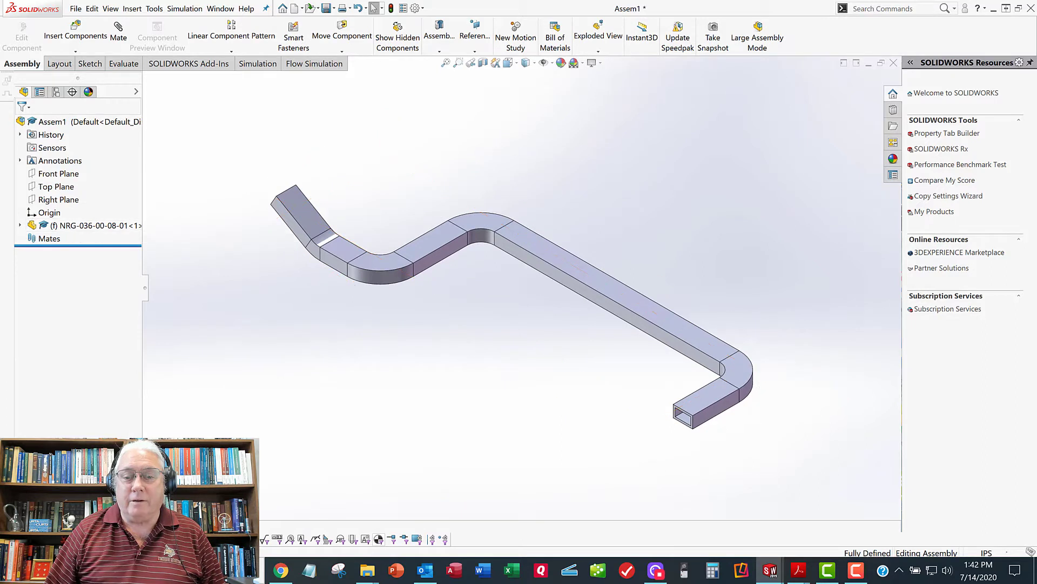
- Float the NRG-036-00-08-01 waveguide and mate its Front Plane coincident with the assembly's Front Plane
{"action": "right_click", "coordinate": [69, 227]}
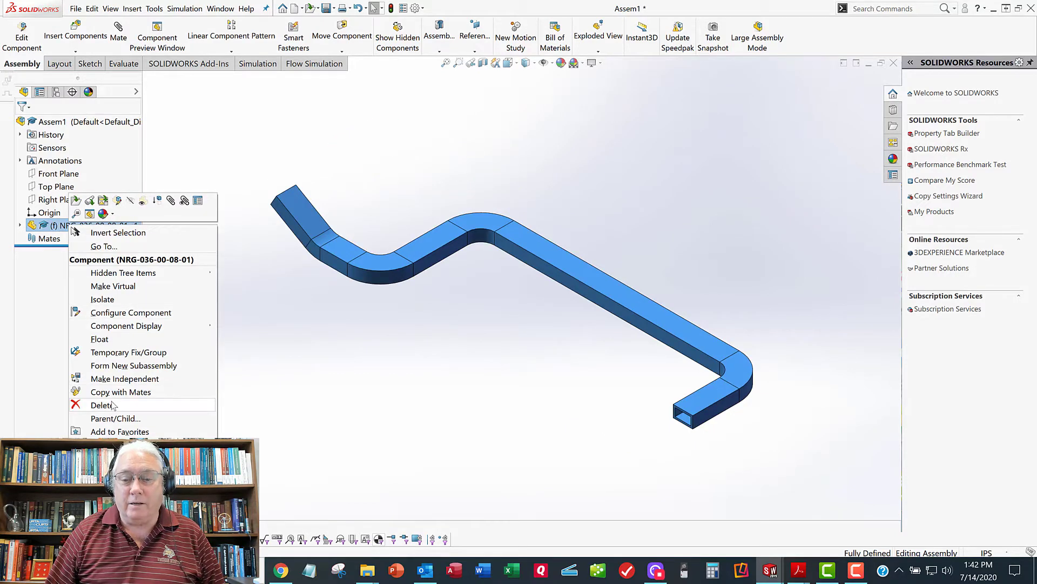
{"action": "left_click", "coordinate": [115, 339]}
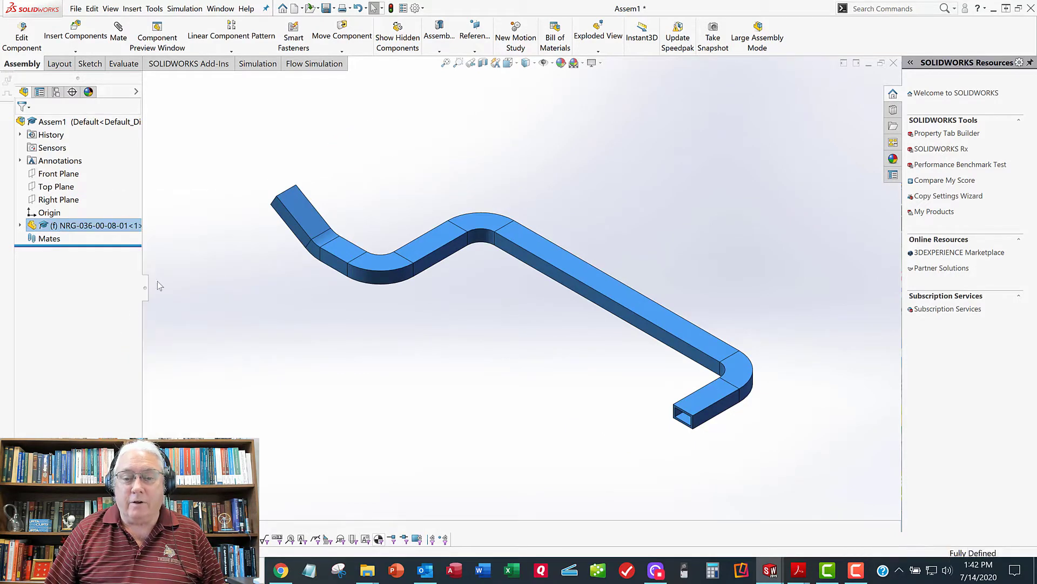
{"action": "left_click", "coordinate": [20, 225]}
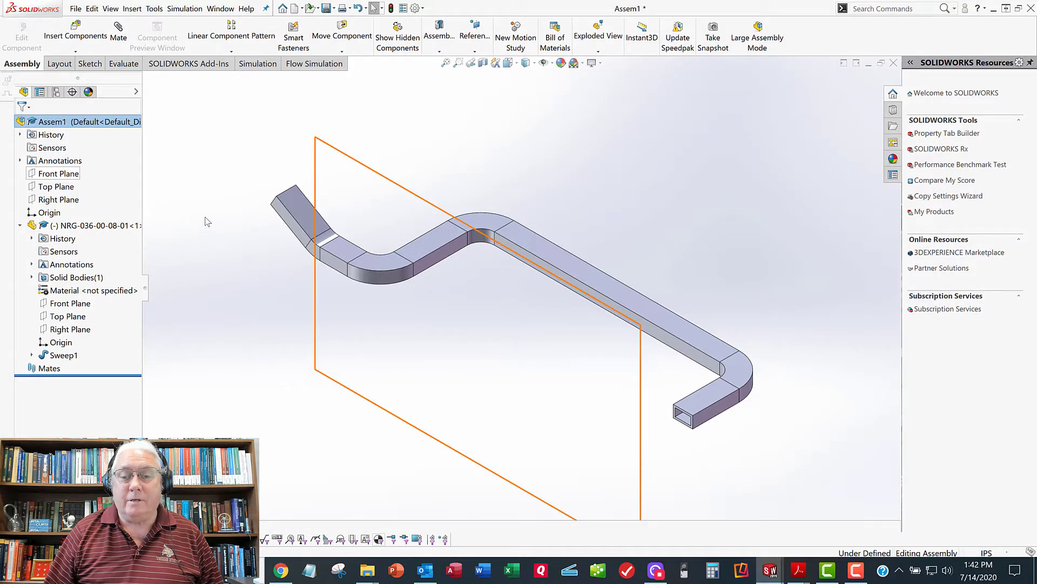
{"action": "left_click", "coordinate": [58, 173]}
{"action": "left_click", "coordinate": [71, 303], "text": "ctrl"}
{"action": "left_click", "coordinate": [117, 37]}
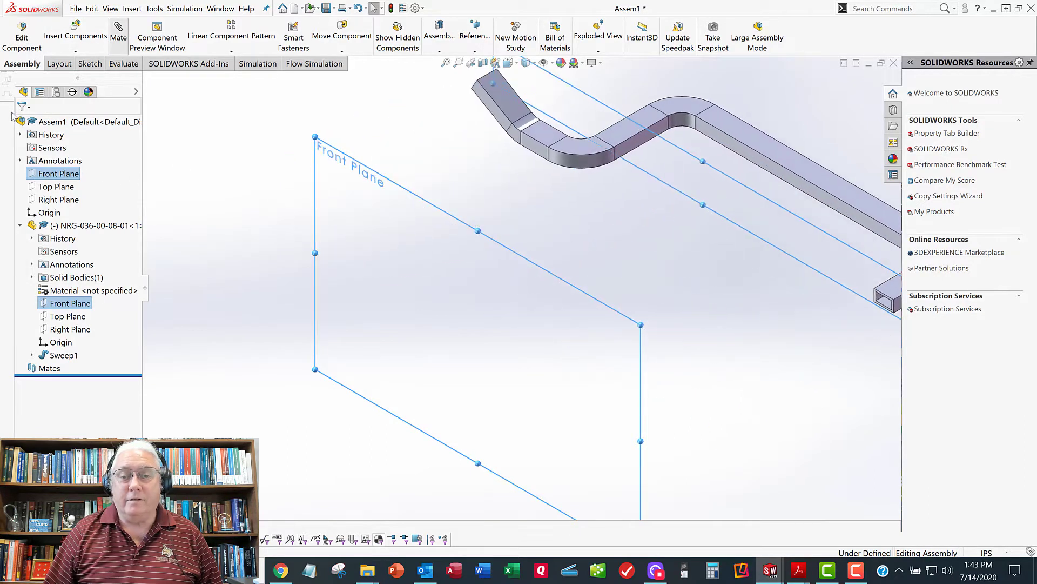
{"action": "left_click", "coordinate": [22, 125]}
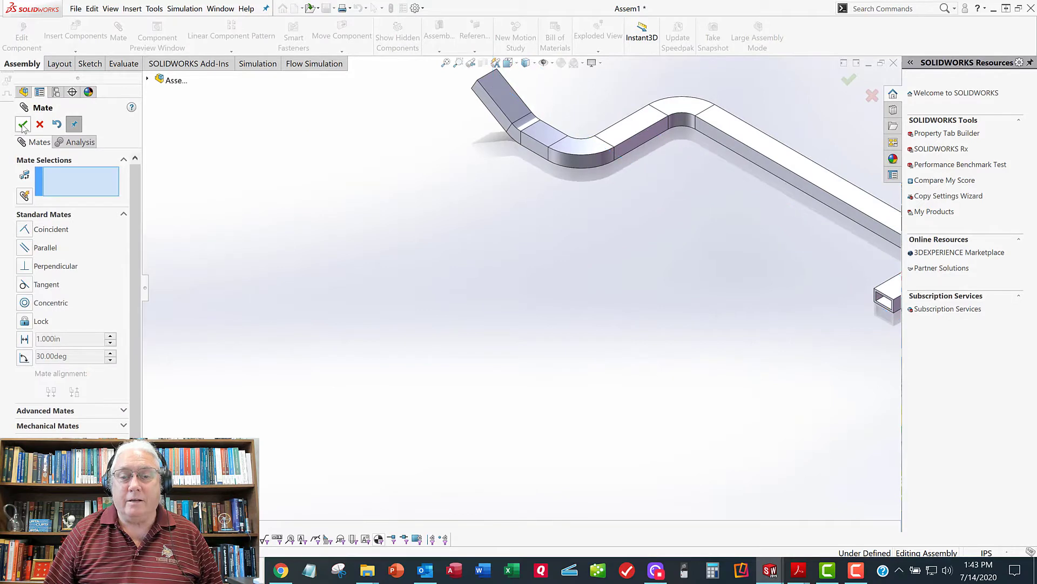
{"action": "left_click", "coordinate": [39, 125]}
- Mate the waveguide's Top Plane coincident with the assembly's Top Plane
{"action": "left_click", "coordinate": [54, 187]}
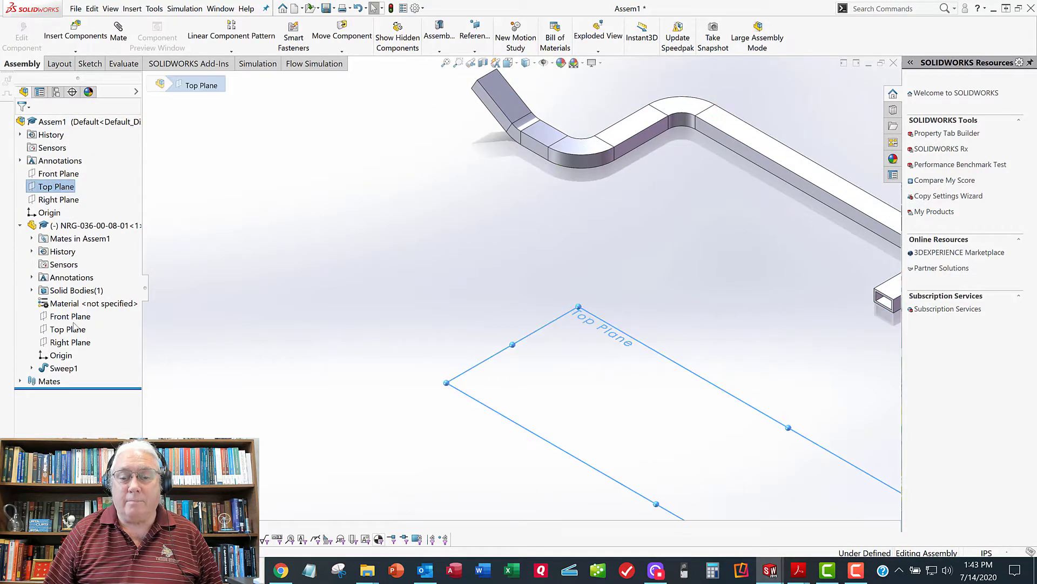
{"action": "left_click", "coordinate": [68, 329], "text": "ctrl"}
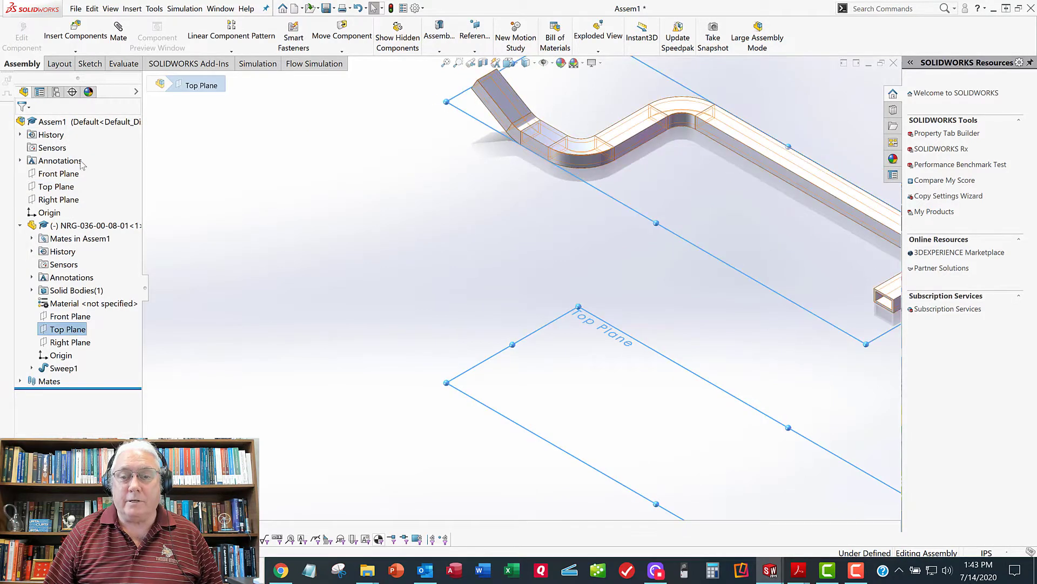
{"action": "left_click", "coordinate": [117, 38]}
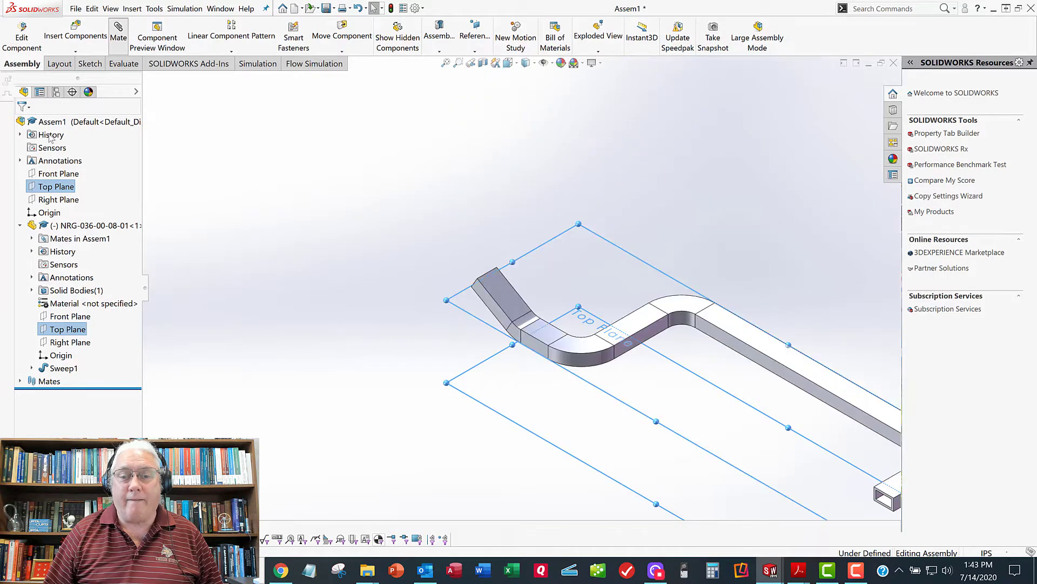
{"action": "left_click", "coordinate": [22, 124]}
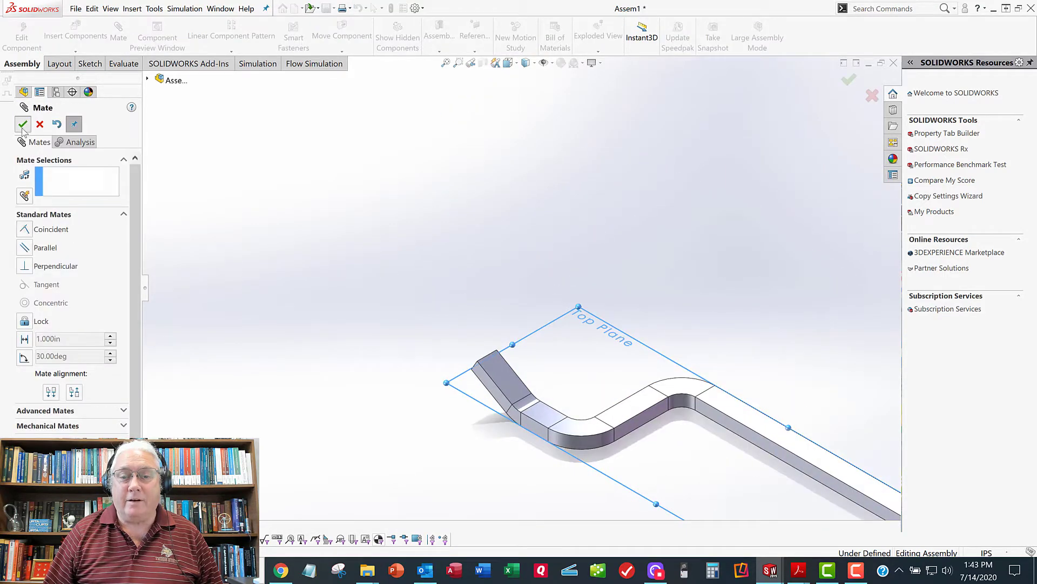
{"action": "left_click", "coordinate": [23, 124]}
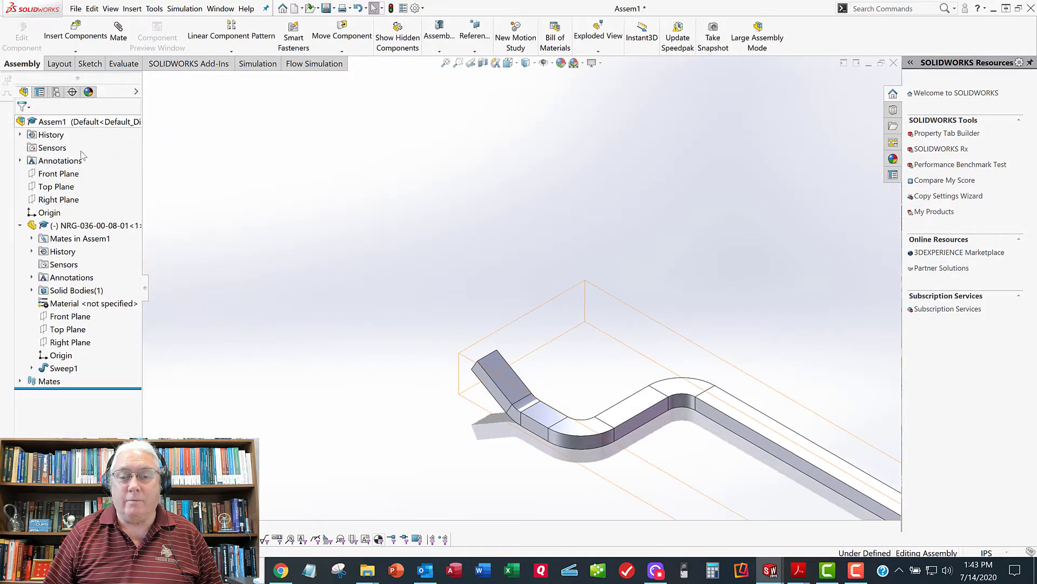
- Mate the waveguide's Right Plane coincident with the assembly's Right Plane
{"action": "left_click", "coordinate": [58, 199]}
{"action": "left_click", "coordinate": [70, 342], "text": "ctrl"}
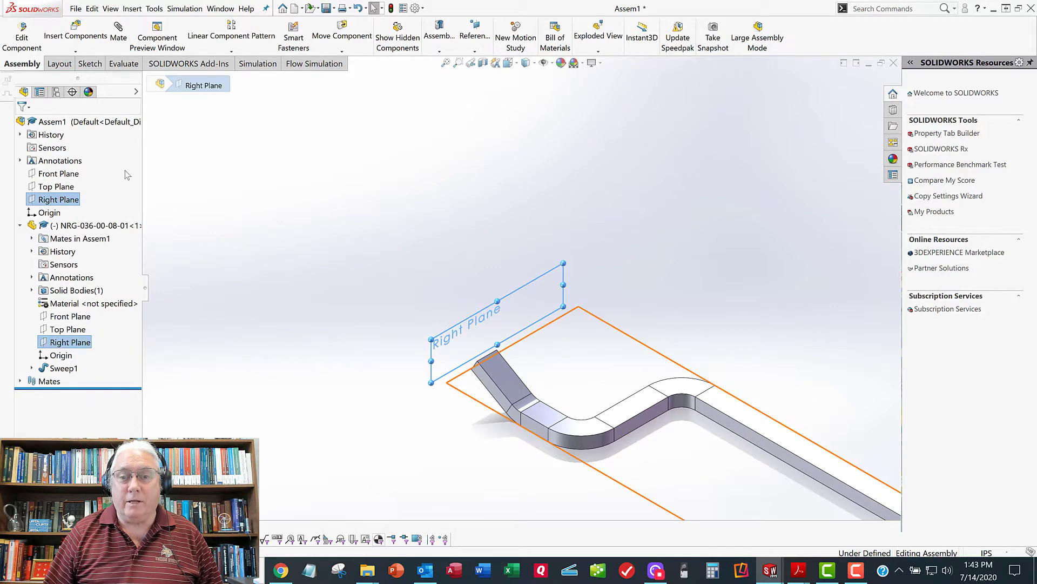
{"action": "left_click", "coordinate": [118, 33]}
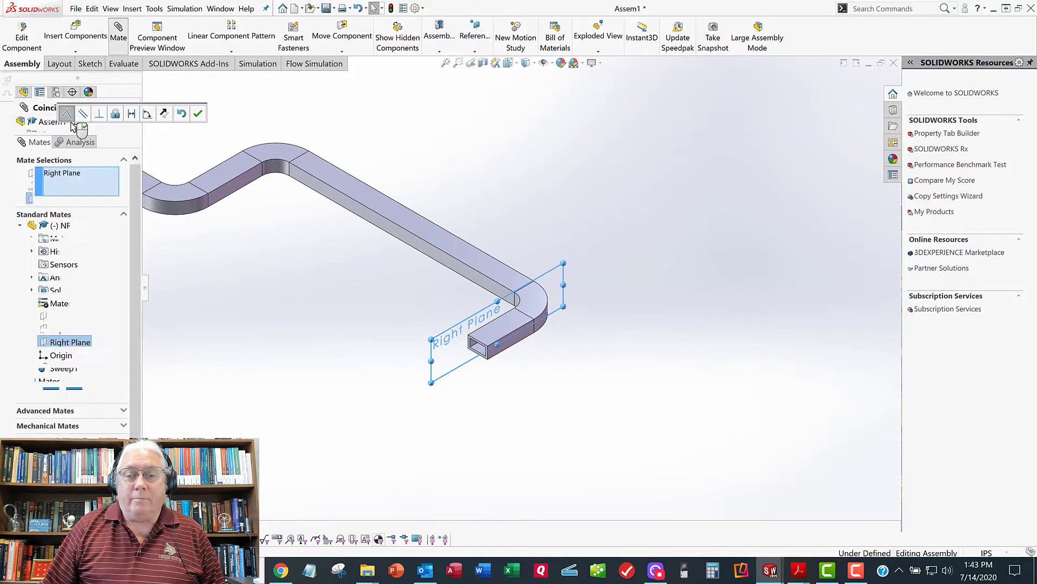
{"action": "left_click", "coordinate": [22, 125]}
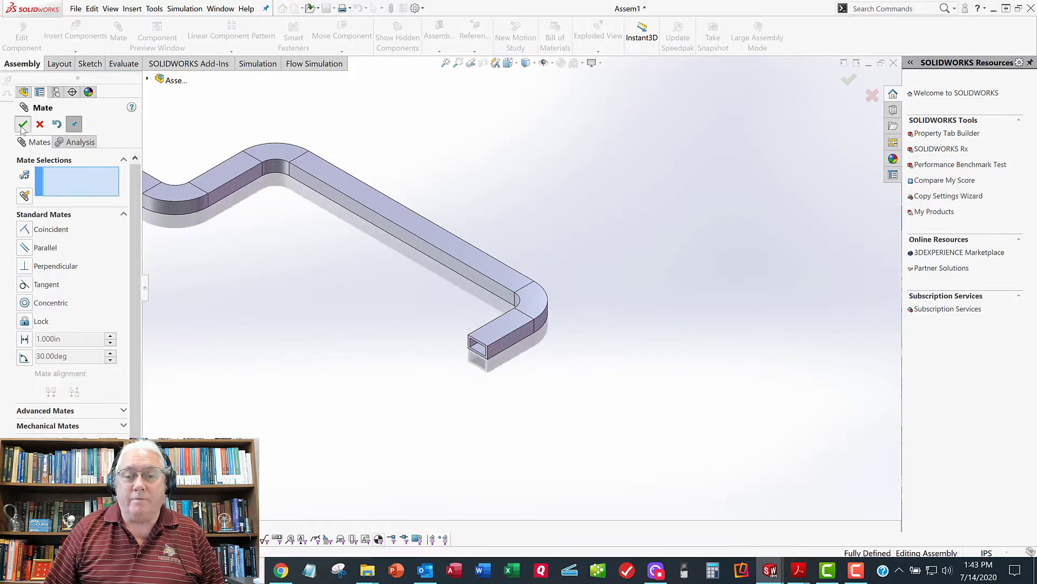
{"action": "left_click", "coordinate": [22, 125]}
{"action": "key", "text": "f"}
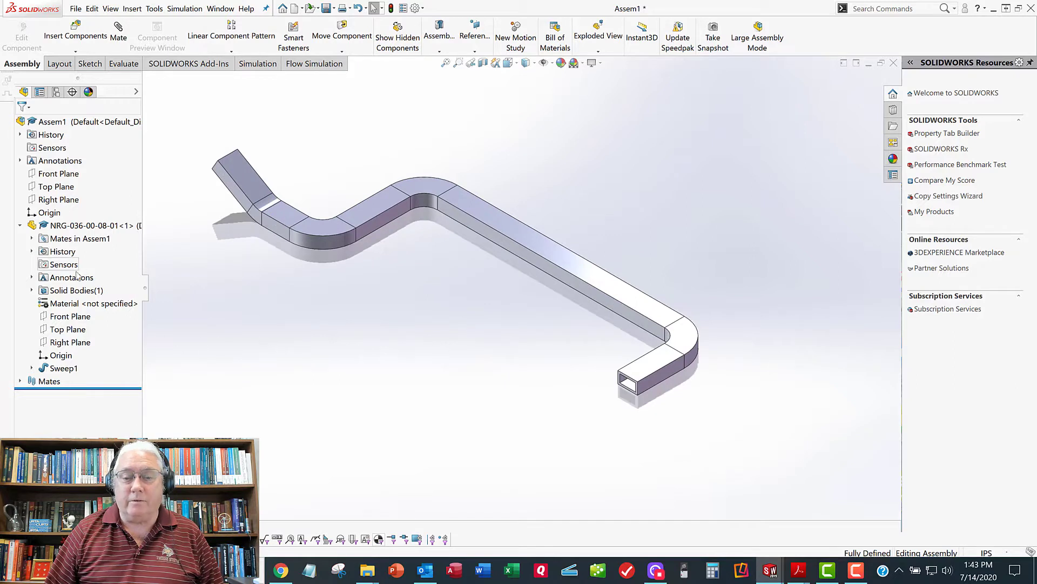
{"action": "left_click", "coordinate": [19, 225]}
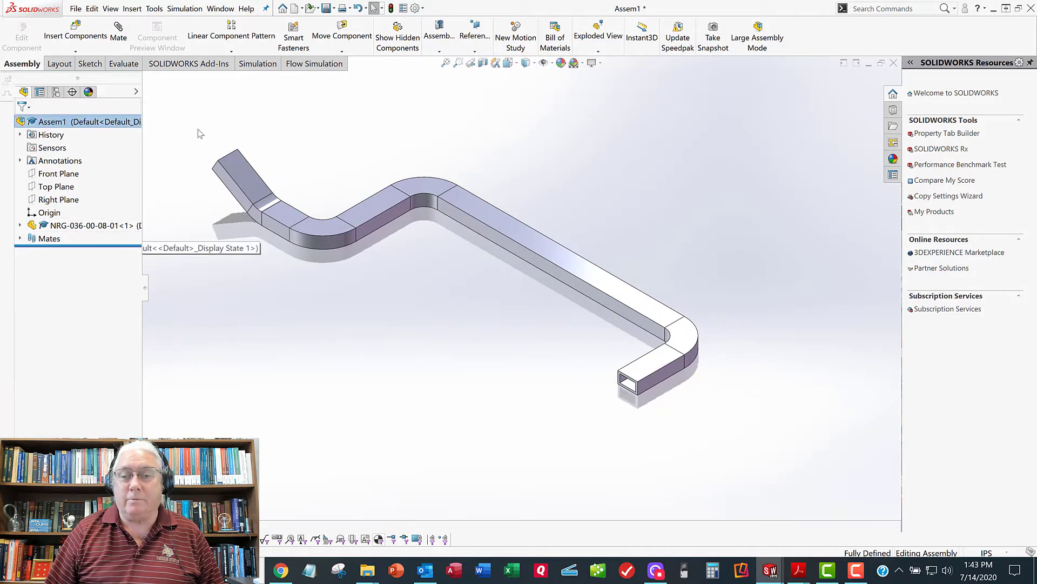
- Insert the flange part NRG-036-00-08-03.SLDPRT and place it beside the waveguide's open front end
{"action": "left_click", "coordinate": [83, 39]}
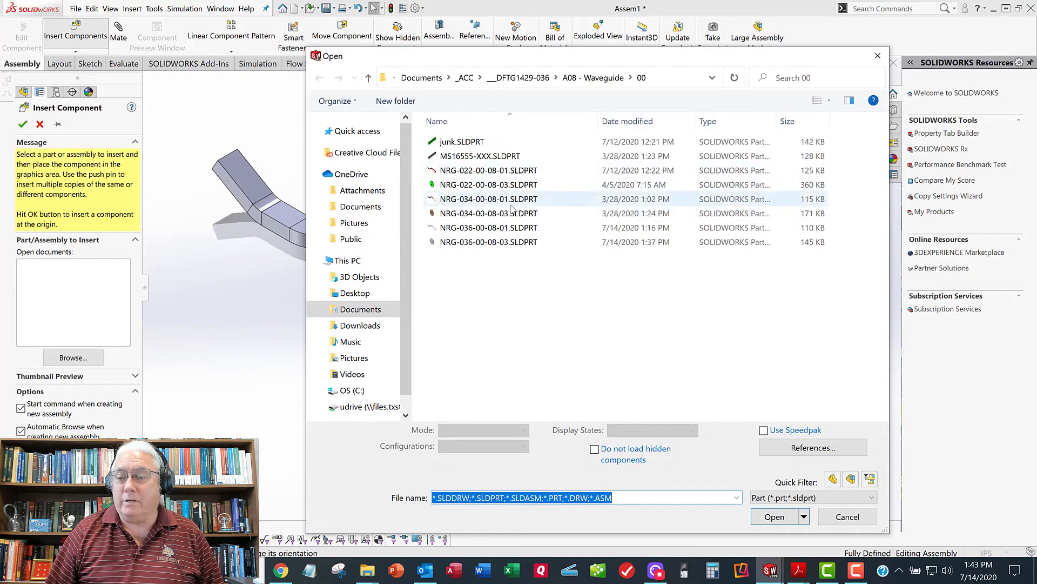
{"action": "left_click", "coordinate": [486, 242]}
{"action": "left_click", "coordinate": [762, 501]}
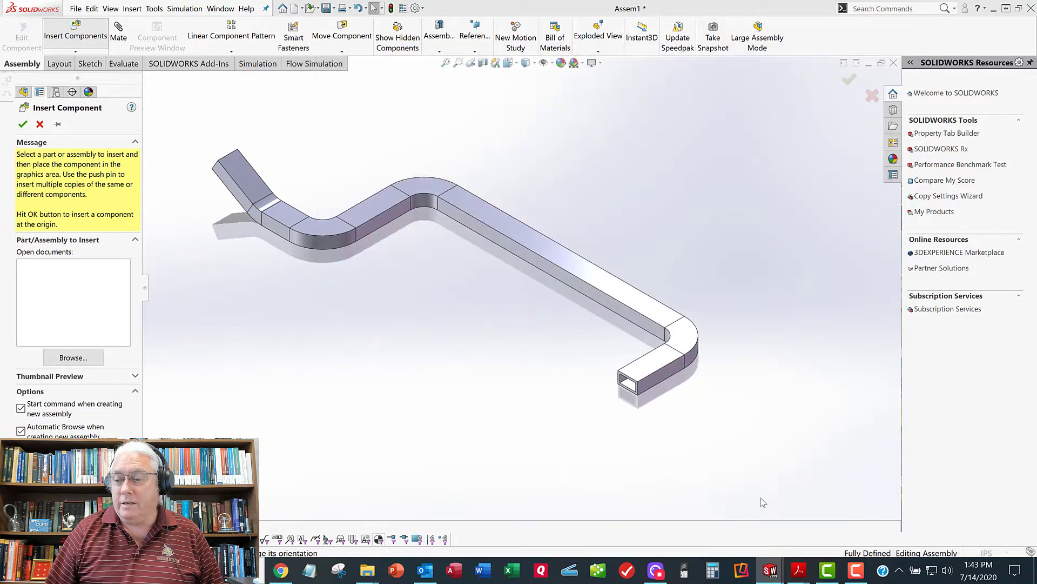
{"action": "left_click", "coordinate": [604, 393]}
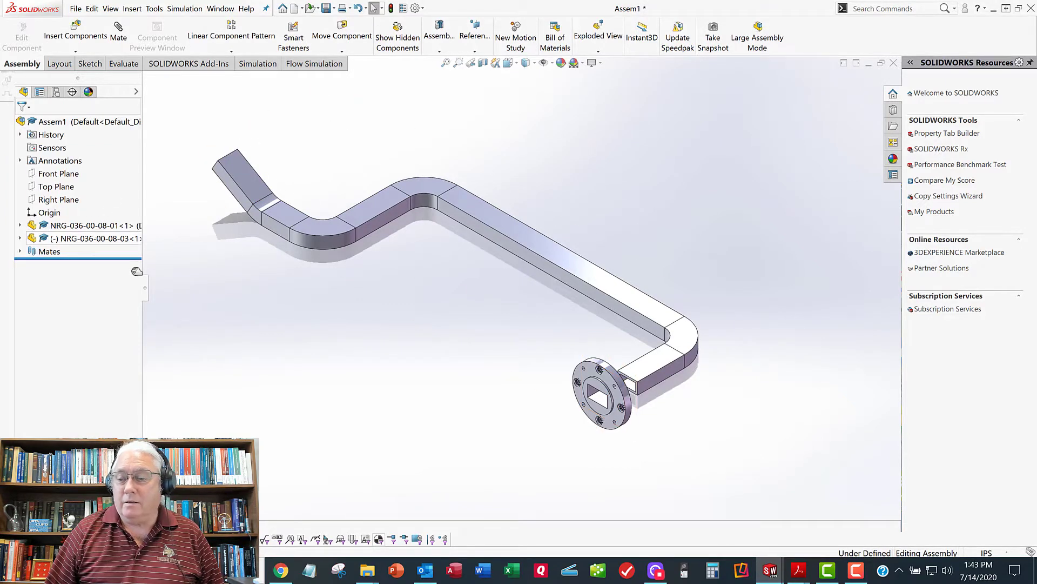
- Copy the flange and place the second instance above the waveguide's far, upturned end
{"action": "left_click", "coordinate": [597, 389]}
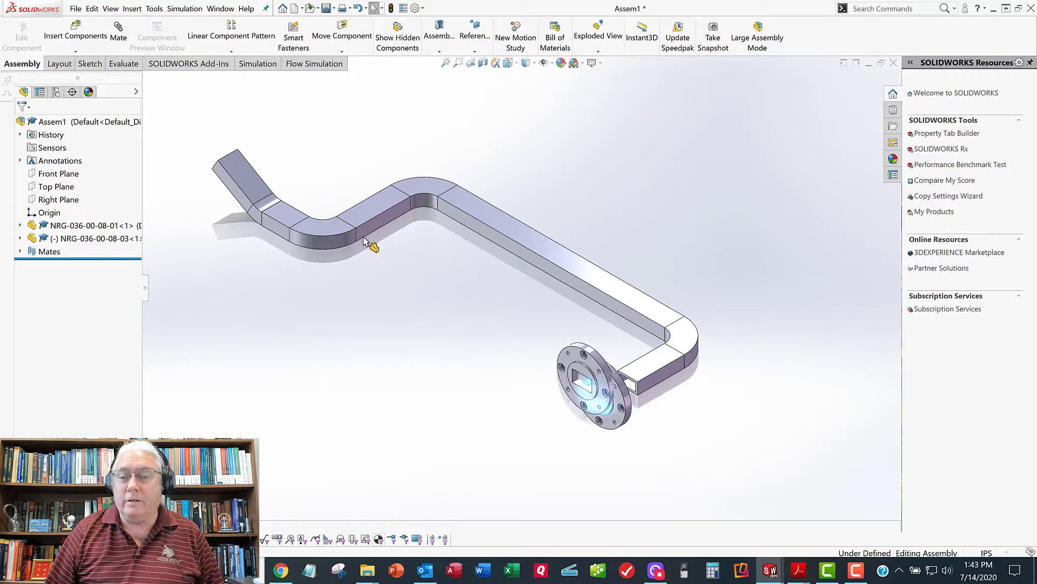
{"action": "key", "text": "ctrl+c"}
{"action": "key", "text": "ctrl+v"}
{"action": "left_click", "coordinate": [277, 123]}
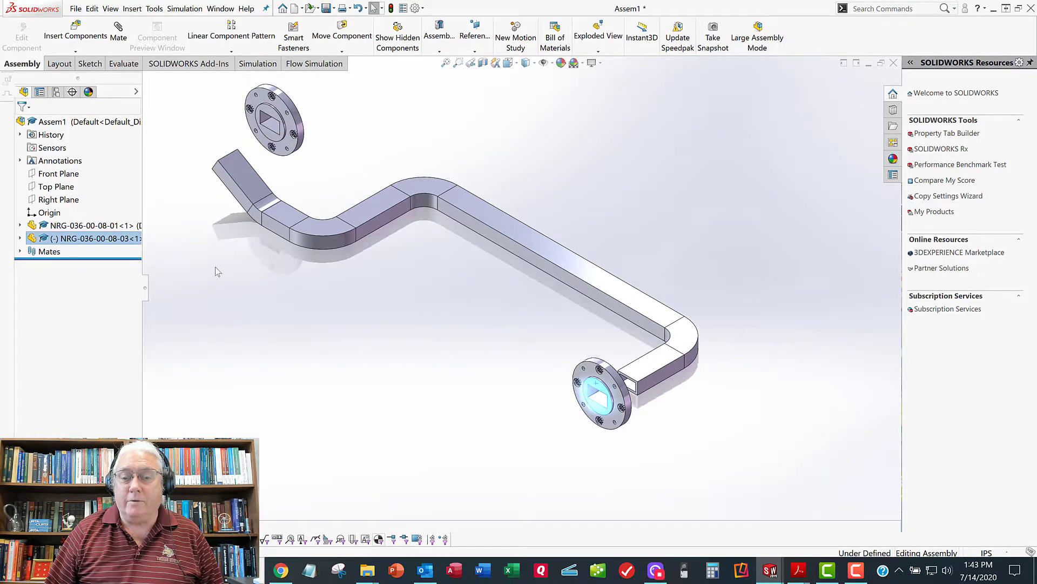
{"action": "left_click_drag", "start_coordinate": [144, 295], "coordinate": [158, 292]}
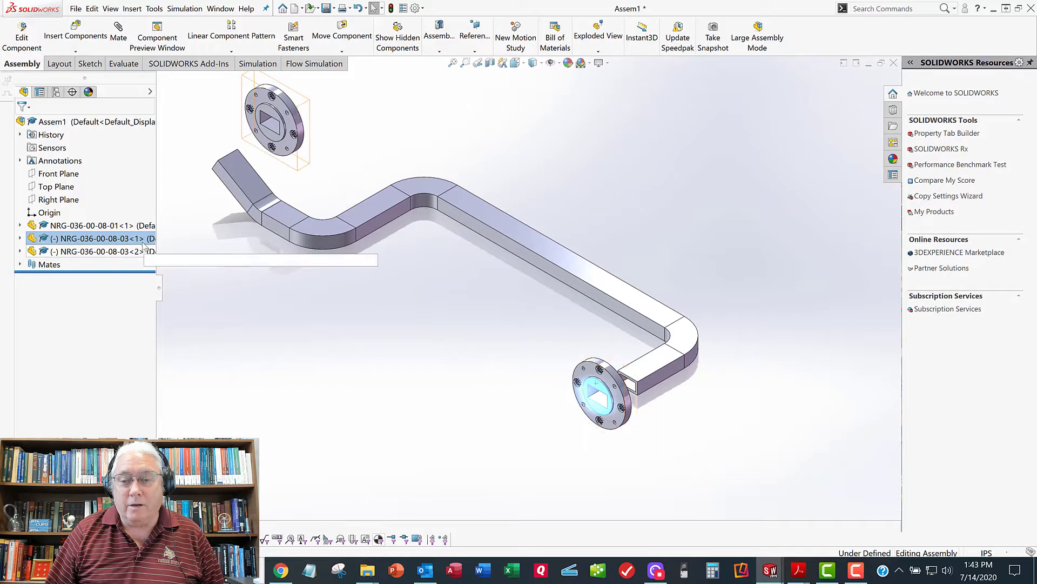
{"action": "left_click", "coordinate": [142, 252]}
{"action": "left_click", "coordinate": [532, 370]}
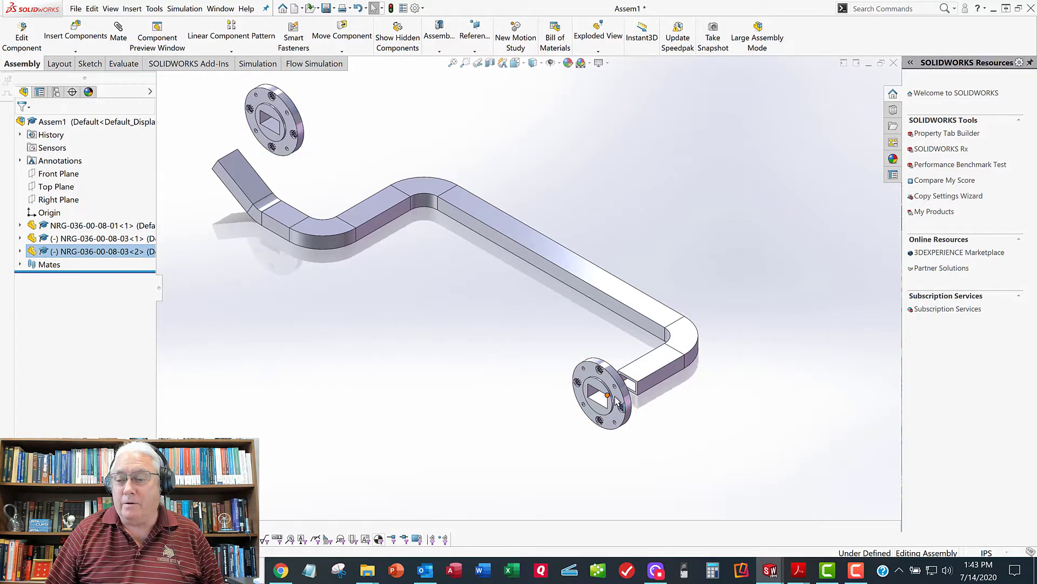
- Mate the first flange's raised circular face coincident with the end face of the waveguide's open front end
{"action": "scroll", "coordinate": [602, 419], "scroll_direction": "down", "scroll_amount": 5}
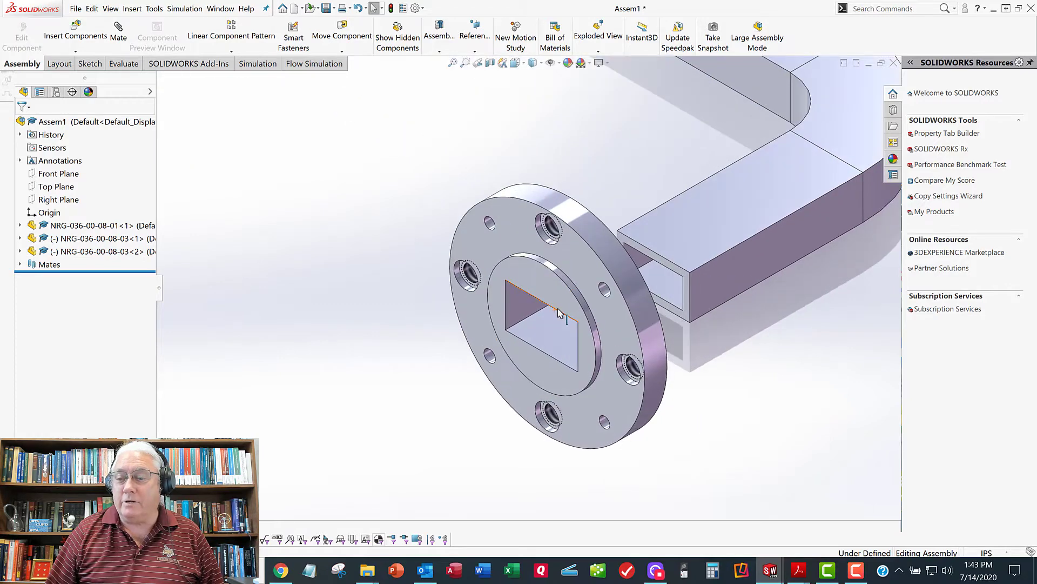
{"action": "mouse_move", "coordinate": [557, 316]}
{"action": "middle_mouse_down"}
{"action": "mouse_move", "coordinate": [463, 324]}
{"action": "mouse_move", "coordinate": [563, 301]}
{"action": "mouse_move", "coordinate": [566, 285]}
{"action": "mouse_move", "coordinate": [479, 336]}
{"action": "mouse_move", "coordinate": [516, 248]}
{"action": "middle_mouse_up"}
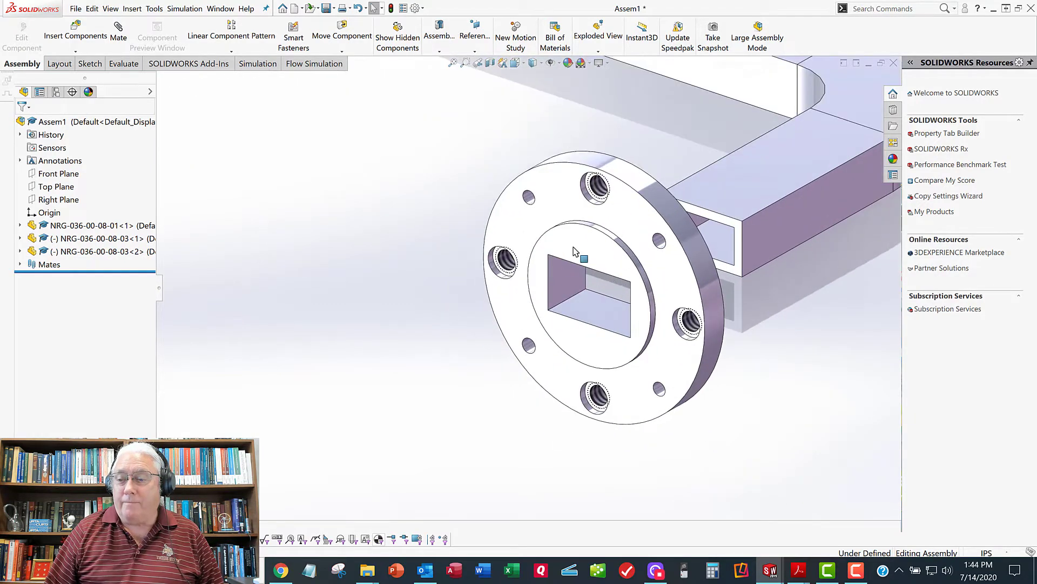
{"action": "left_click", "coordinate": [583, 243]}
{"action": "scroll", "coordinate": [701, 250], "scroll_direction": "down", "scroll_amount": 4}
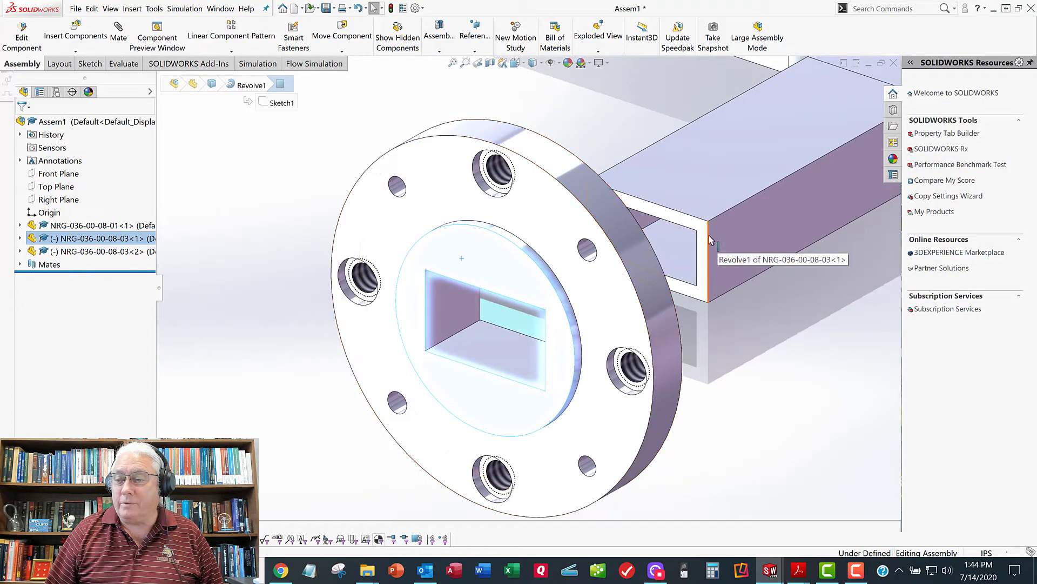
{"action": "left_click", "coordinate": [702, 248], "text": "ctrl"}
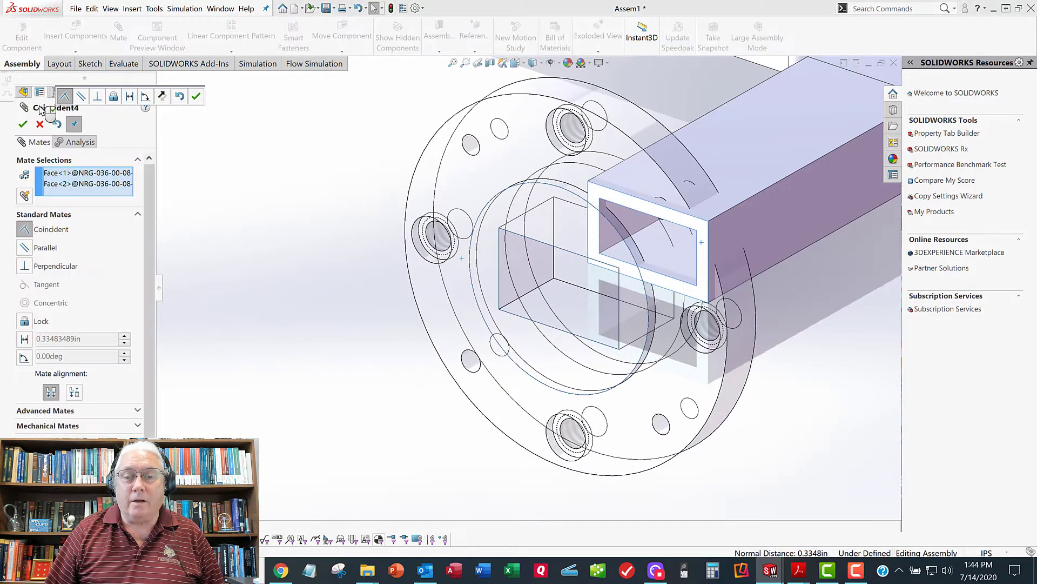
{"action": "left_click", "coordinate": [21, 125]}
{"action": "left_click", "coordinate": [22, 125]}
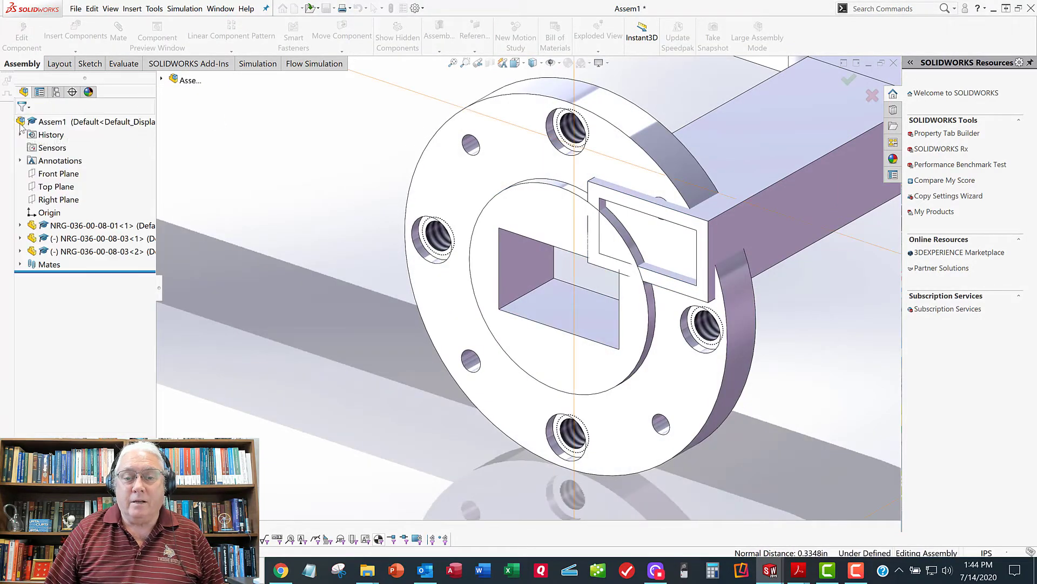
- Mate the first flange's Right Plane coincident with the waveguide's Right Plane
{"action": "left_click", "coordinate": [20, 226]}
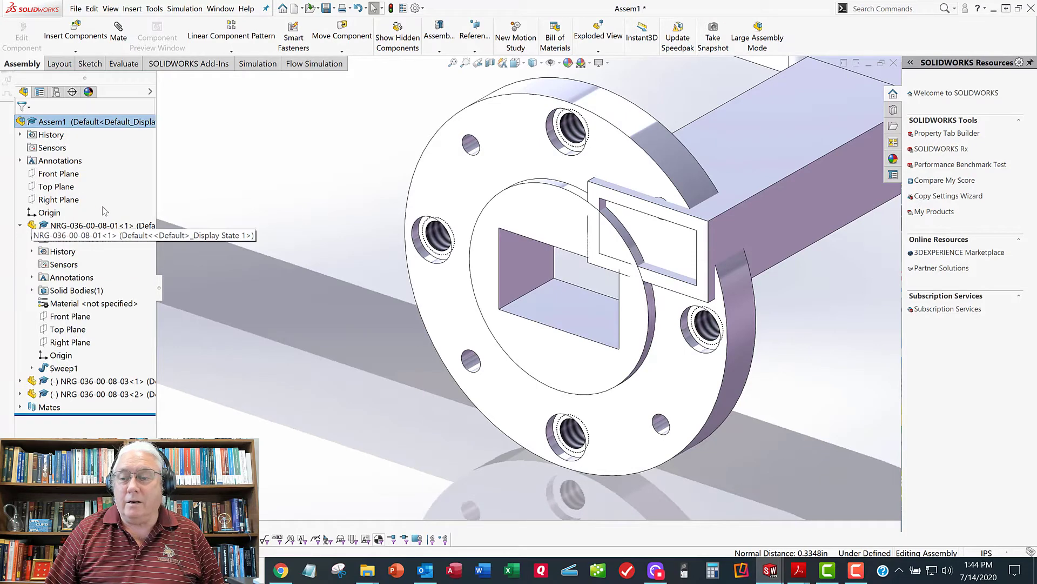
{"action": "left_click", "coordinate": [73, 341]}
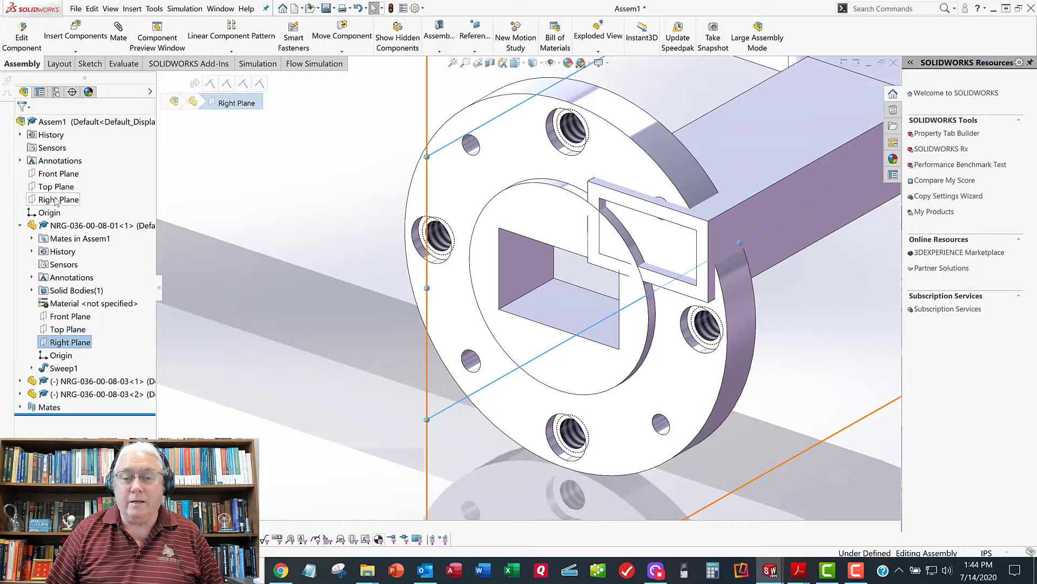
{"action": "left_click", "coordinate": [20, 381]}
{"action": "scroll", "coordinate": [94, 302], "scroll_direction": "down", "scroll_amount": 2}
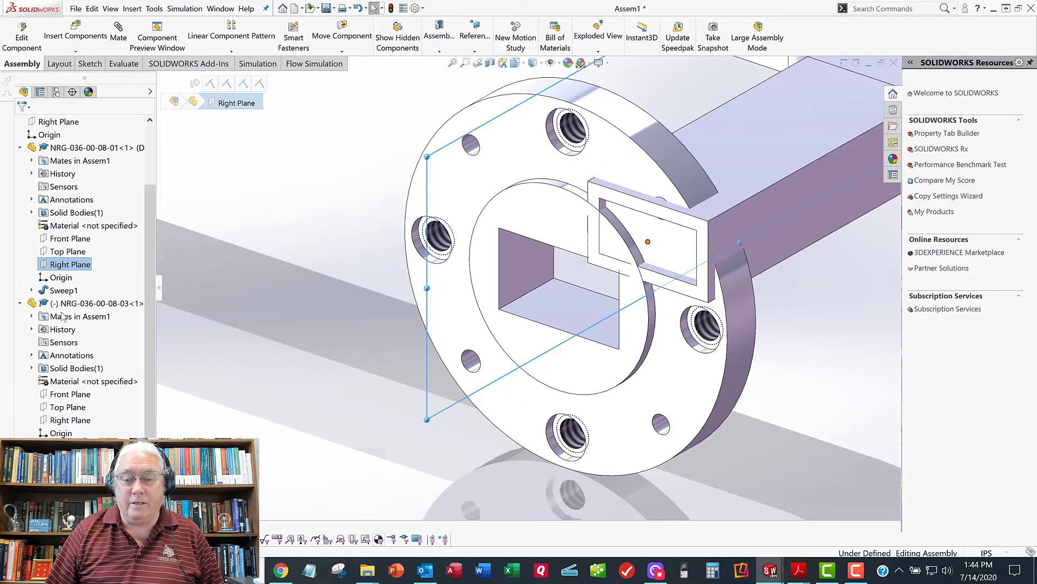
{"action": "left_click", "coordinate": [70, 420], "text": "ctrl"}
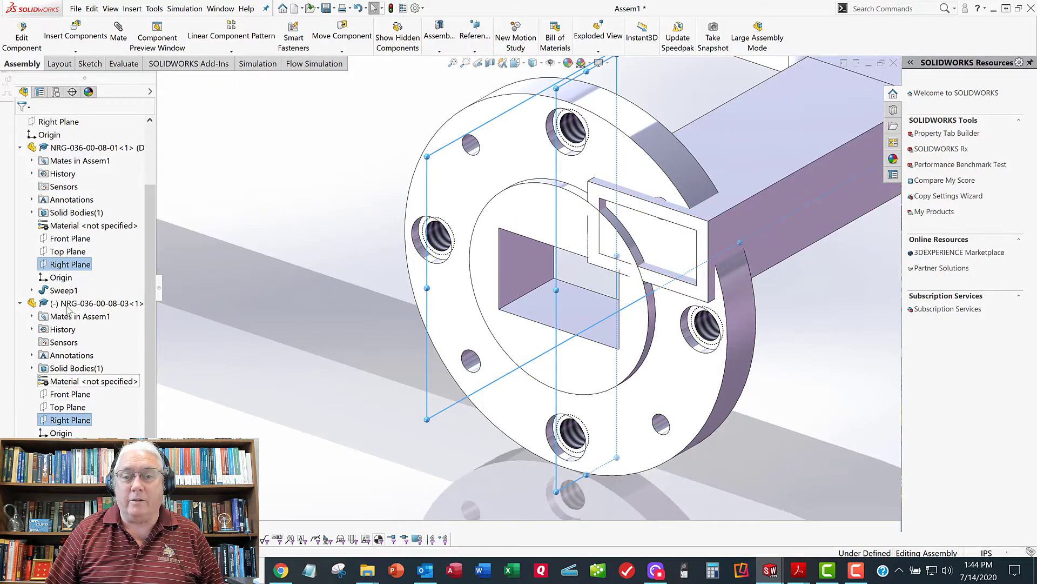
{"action": "left_click", "coordinate": [118, 37]}
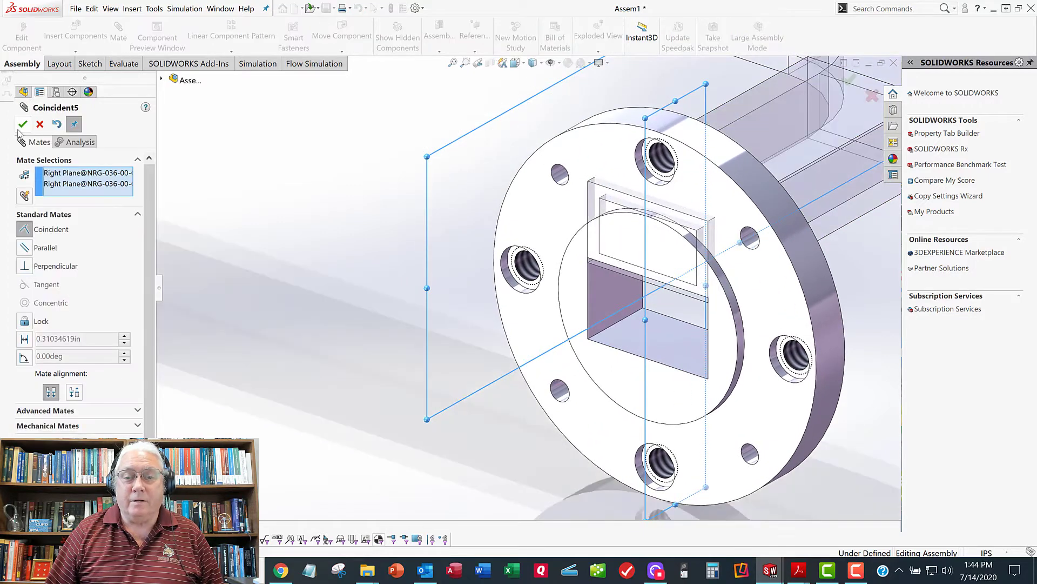
{"action": "left_click", "coordinate": [22, 124]}
{"action": "left_click", "coordinate": [23, 125]}
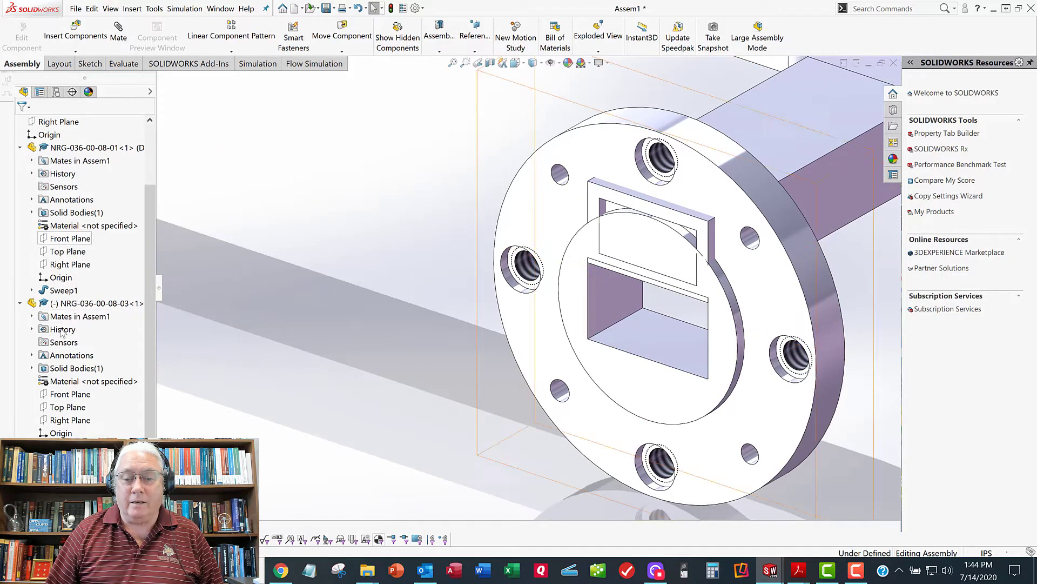
- Mate the first flange's Top Plane coincident with the waveguide's Top Plane
{"action": "left_click", "coordinate": [59, 408]}
{"action": "scroll", "coordinate": [92, 367], "scroll_direction": "down", "scroll_amount": 1}
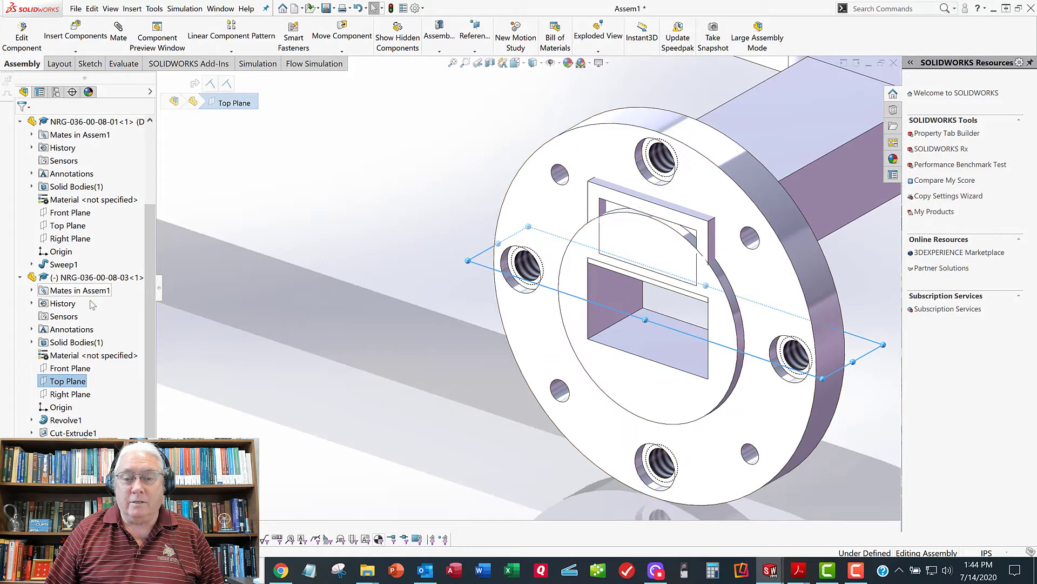
{"action": "left_click", "coordinate": [74, 227]}
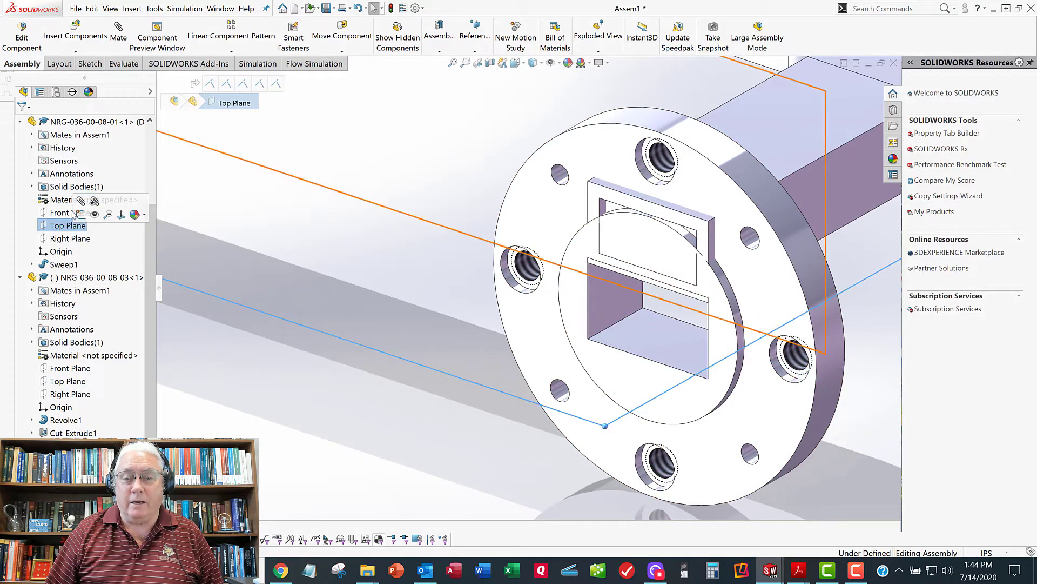
{"action": "left_click", "coordinate": [75, 382], "text": "ctrl"}
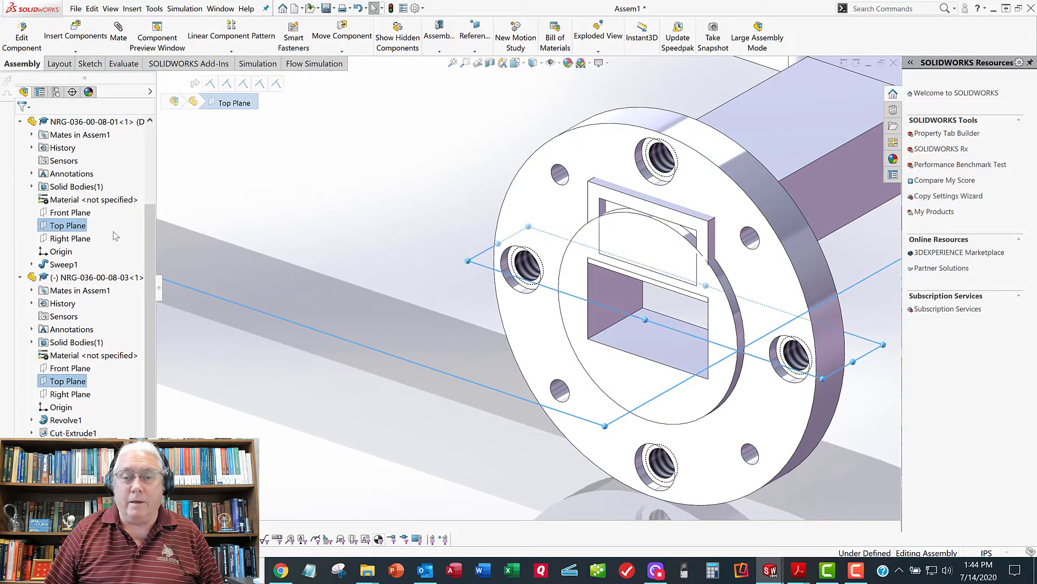
{"action": "left_click", "coordinate": [120, 42]}
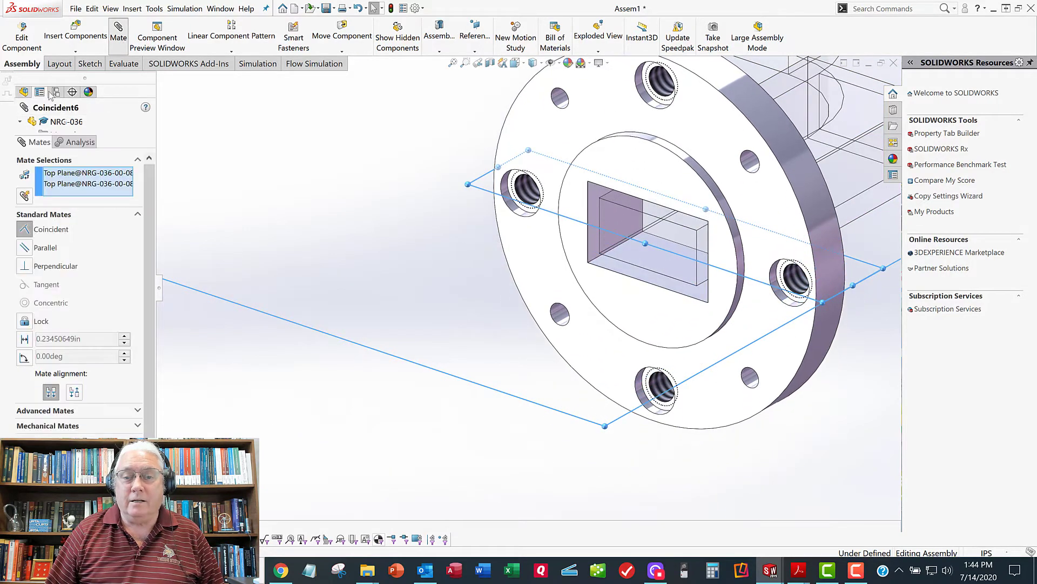
{"action": "left_click", "coordinate": [23, 125]}
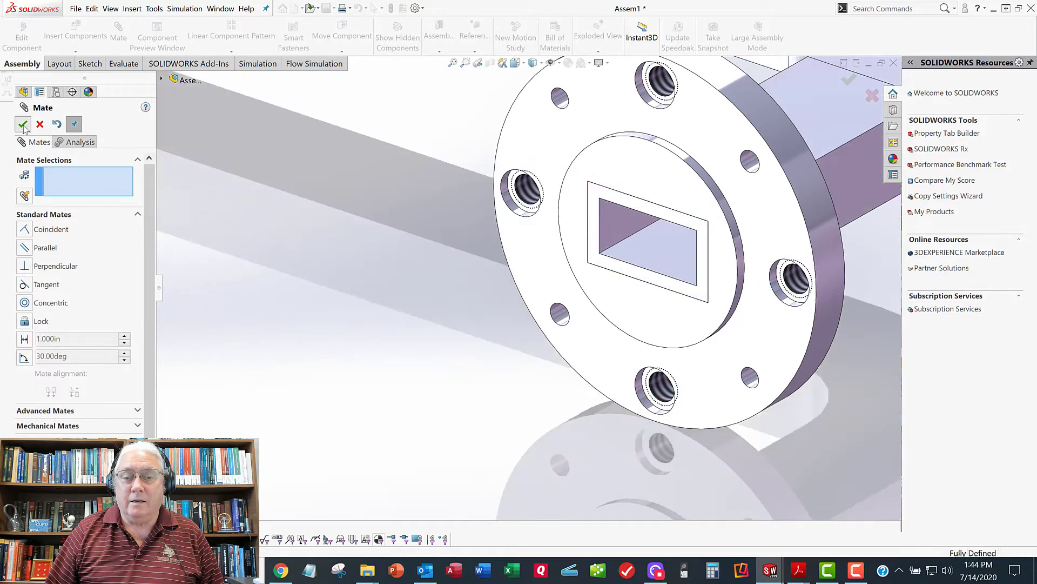
{"action": "left_click", "coordinate": [22, 125]}
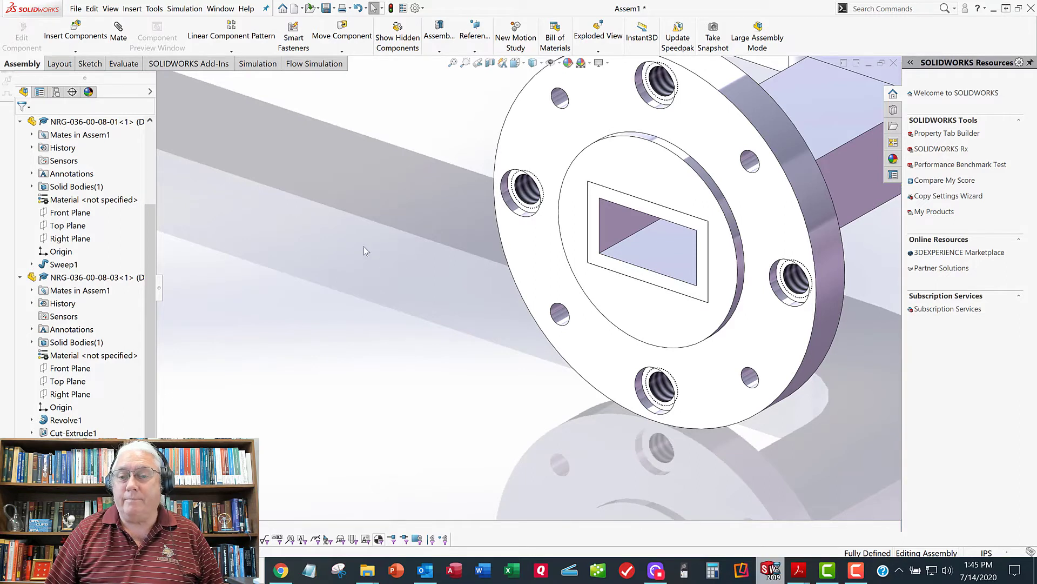
- Mate the second flange's raised circular face coincident with the end face of the waveguide's upturned end, using the aligned orientation
{"action": "key", "text": "f"}
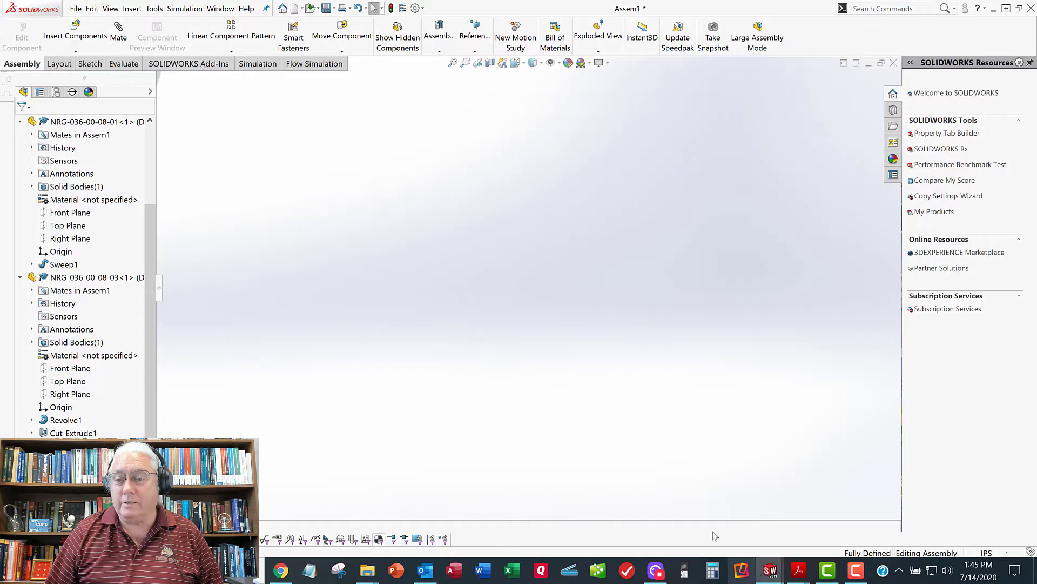
{"action": "middle_click_drag", "start_coordinate": [335, 316], "coordinate": [529, 307]}
{"action": "scroll", "coordinate": [528, 303], "scroll_direction": "up", "scroll_amount": 4}
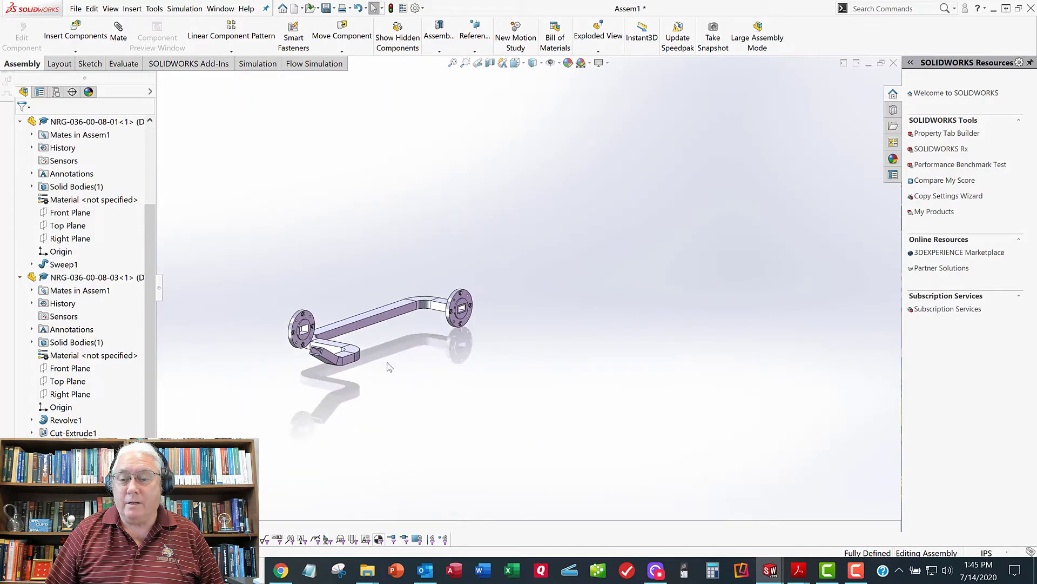
{"action": "scroll", "coordinate": [328, 346], "scroll_direction": "down", "scroll_amount": 9}
{"action": "middle_click_drag", "start_coordinate": [391, 274], "coordinate": [376, 256]}
{"action": "scroll", "coordinate": [517, 288], "scroll_direction": "up", "scroll_amount": 2}
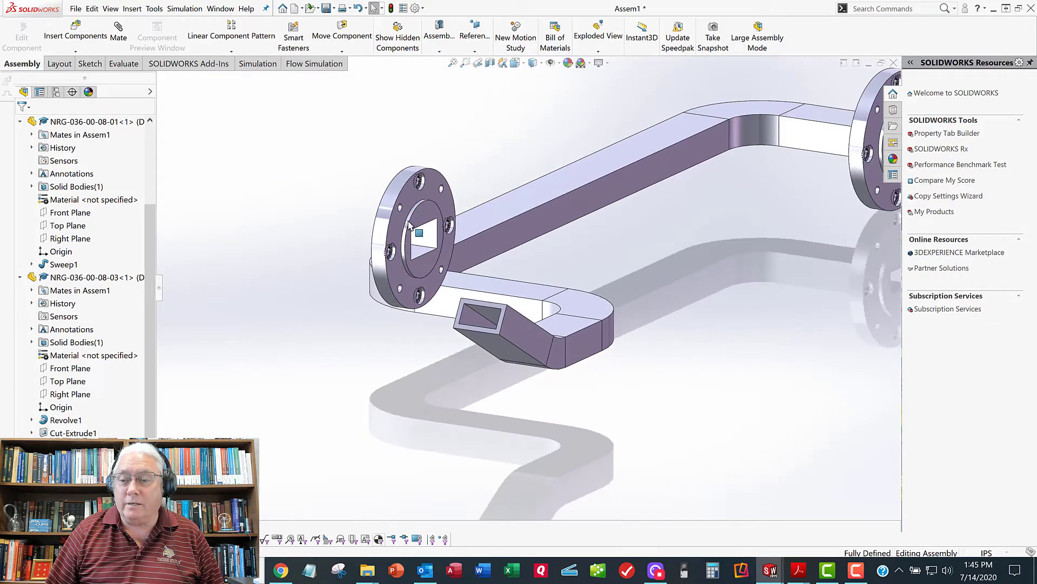
{"action": "left_click", "coordinate": [427, 232]}
{"action": "scroll", "coordinate": [455, 323], "scroll_direction": "down", "scroll_amount": 5}
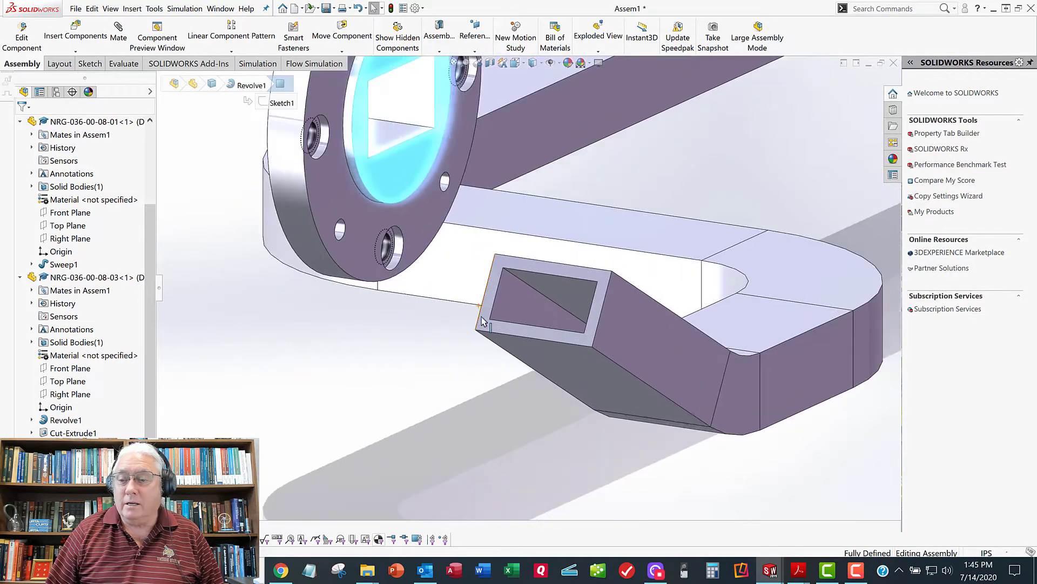
{"action": "scroll", "coordinate": [514, 318], "scroll_direction": "up", "scroll_amount": 1}
{"action": "left_click", "coordinate": [529, 312], "text": "ctrl"}
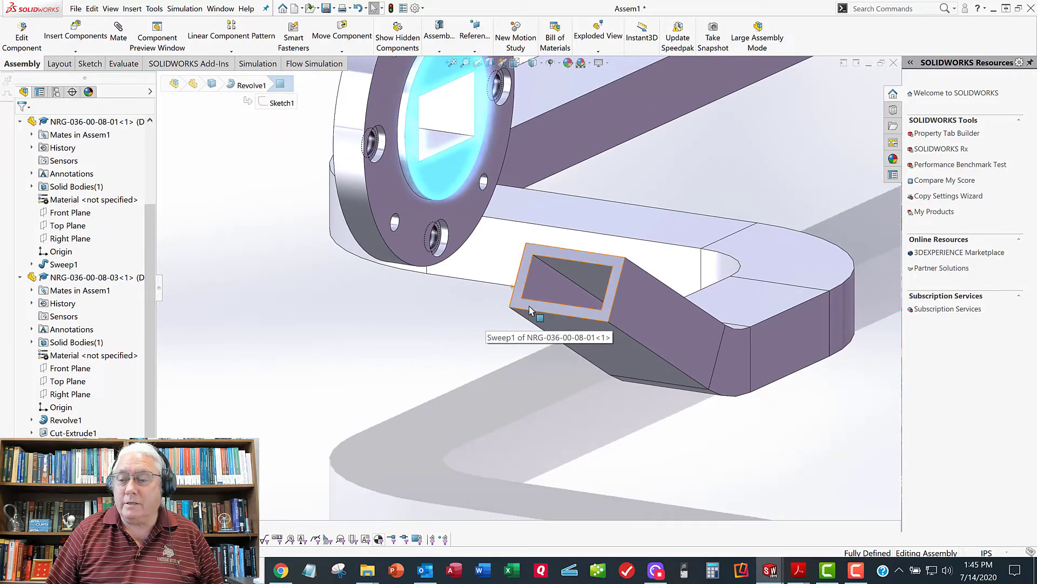
{"action": "left_click", "coordinate": [118, 38]}
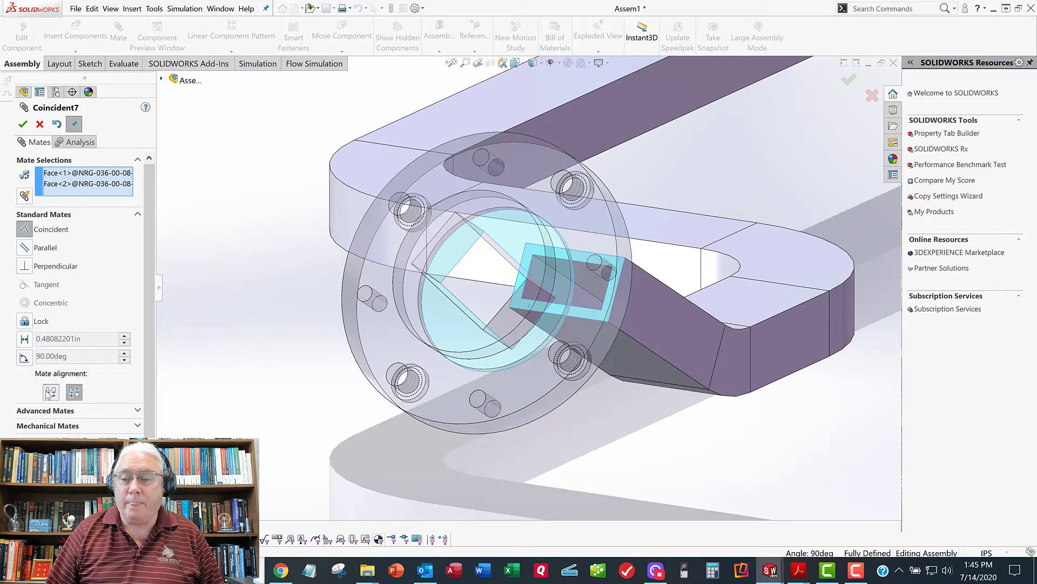
{"action": "left_click", "coordinate": [51, 392]}
{"action": "left_click", "coordinate": [23, 125]}
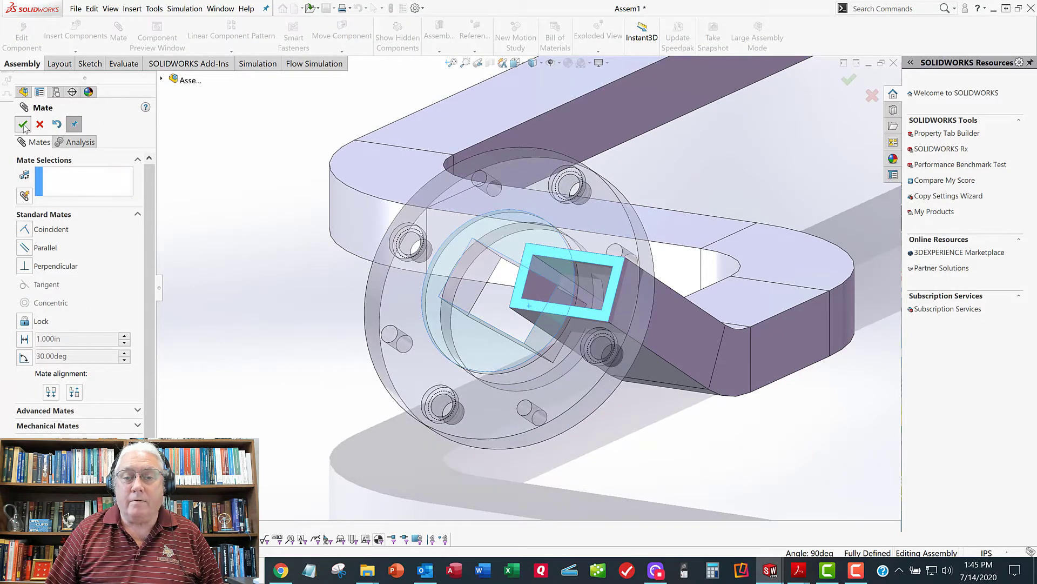
{"action": "left_click", "coordinate": [23, 125]}
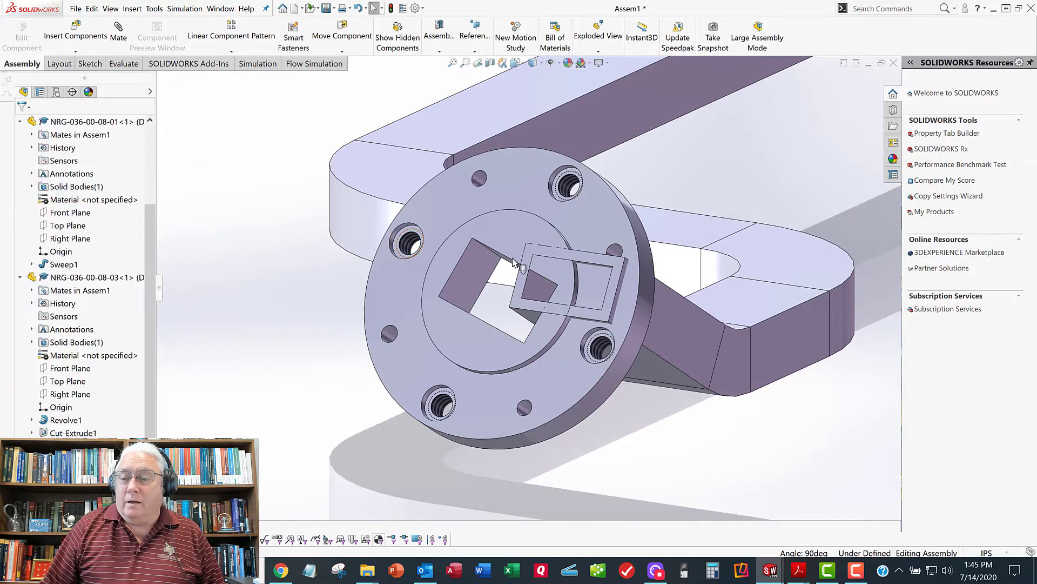
- Mate the lower wall of the second flange's rectangular opening coincident with the underside of the waveguide's upturned end
{"action": "scroll", "coordinate": [526, 259], "scroll_direction": "down", "scroll_amount": 10}
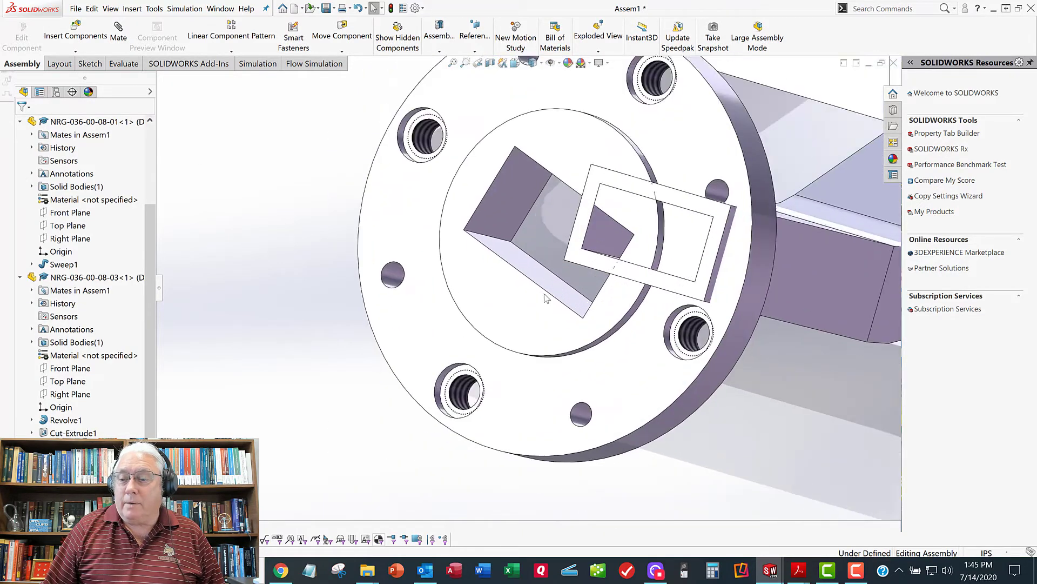
{"action": "scroll", "coordinate": [585, 264], "scroll_direction": "up", "scroll_amount": 5}
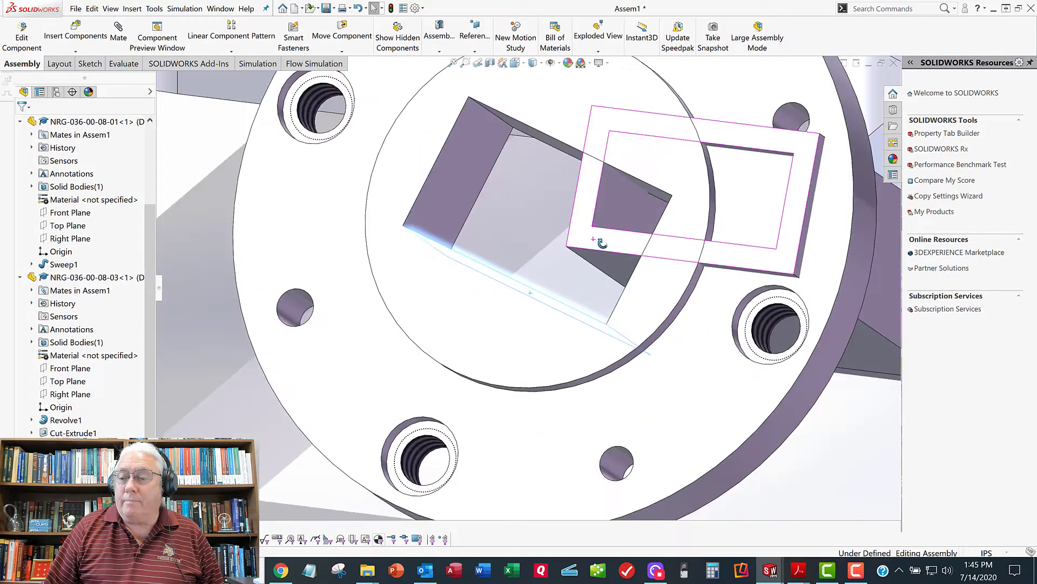
{"action": "left_click", "coordinate": [599, 270]}
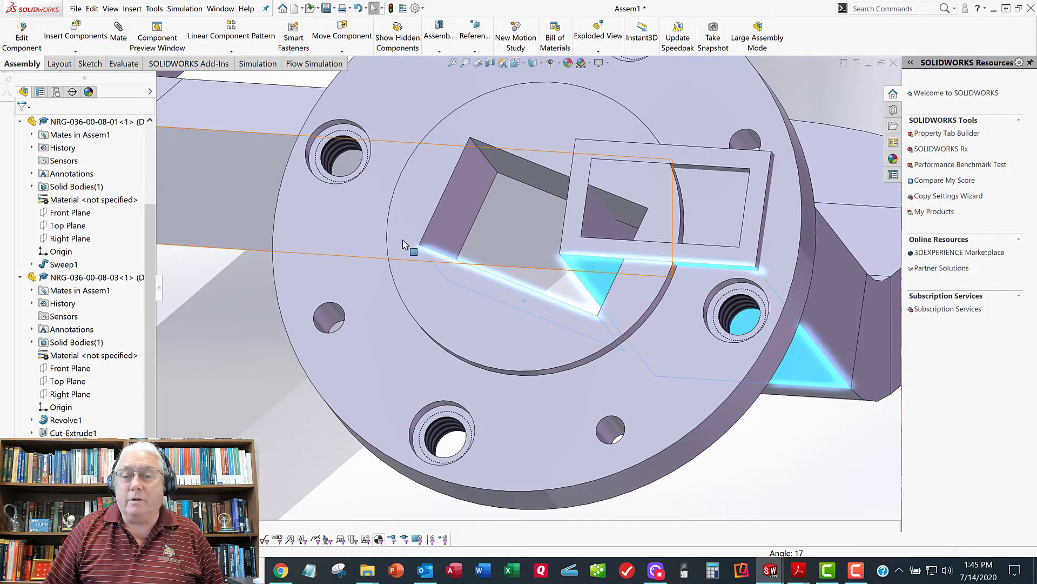
{"action": "left_click", "coordinate": [117, 30]}
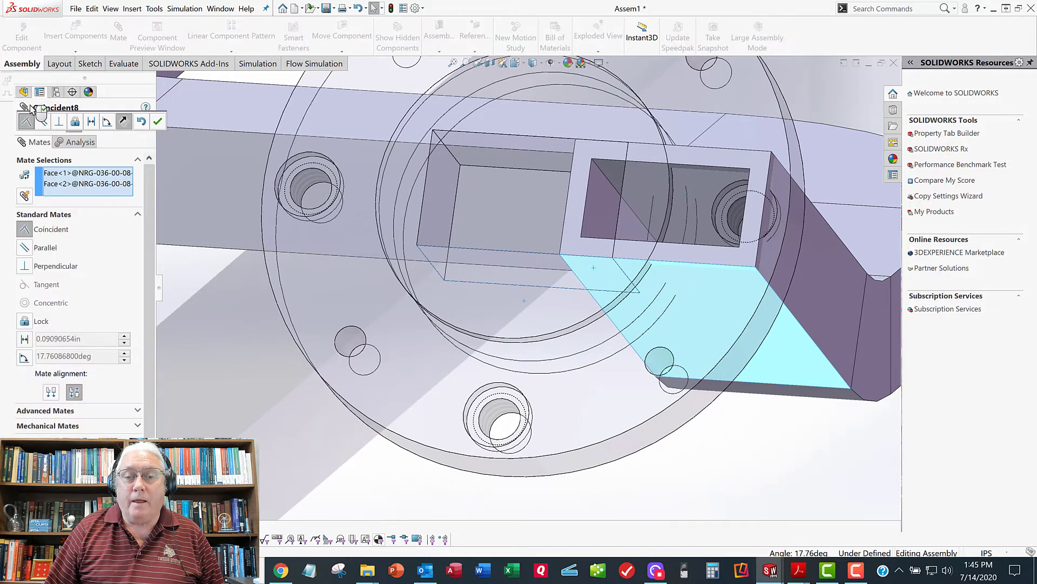
{"action": "left_click", "coordinate": [157, 122]}
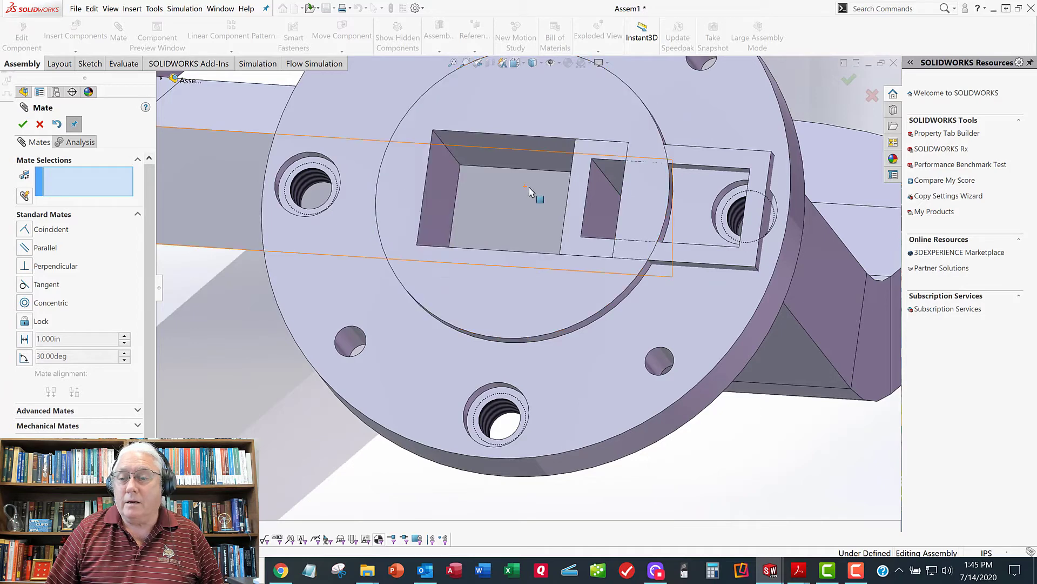
- Mate the short side wall of the second flange's rectangular opening coincident with the adjacent outer side face of the waveguide
{"action": "scroll", "coordinate": [529, 190], "scroll_direction": "up", "scroll_amount": 6}
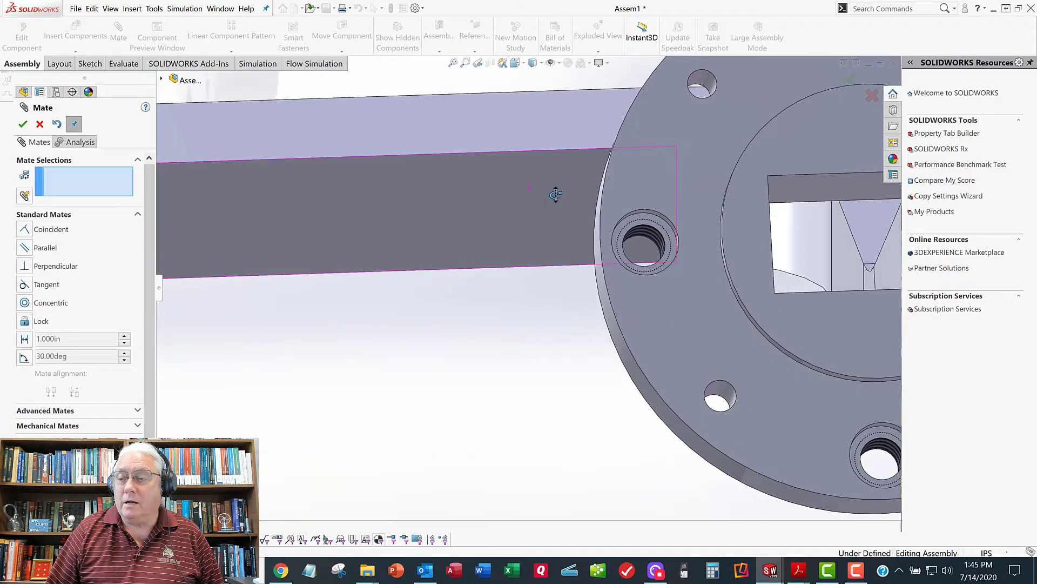
{"action": "scroll", "coordinate": [713, 208], "scroll_direction": "down", "scroll_amount": 4}
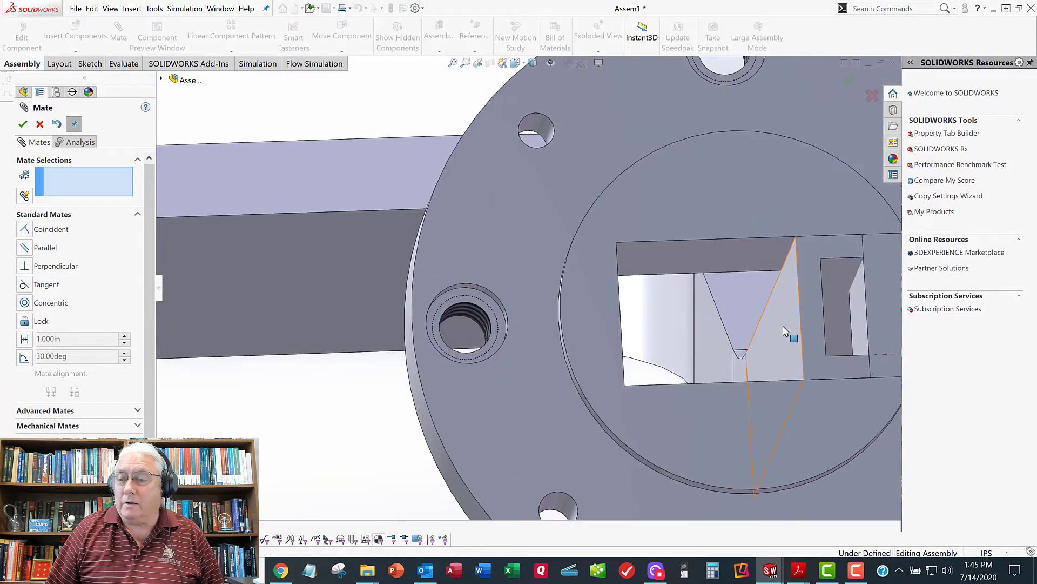
{"action": "left_click", "coordinate": [785, 331]}
{"action": "scroll", "coordinate": [703, 314], "scroll_direction": "up", "scroll_amount": 6}
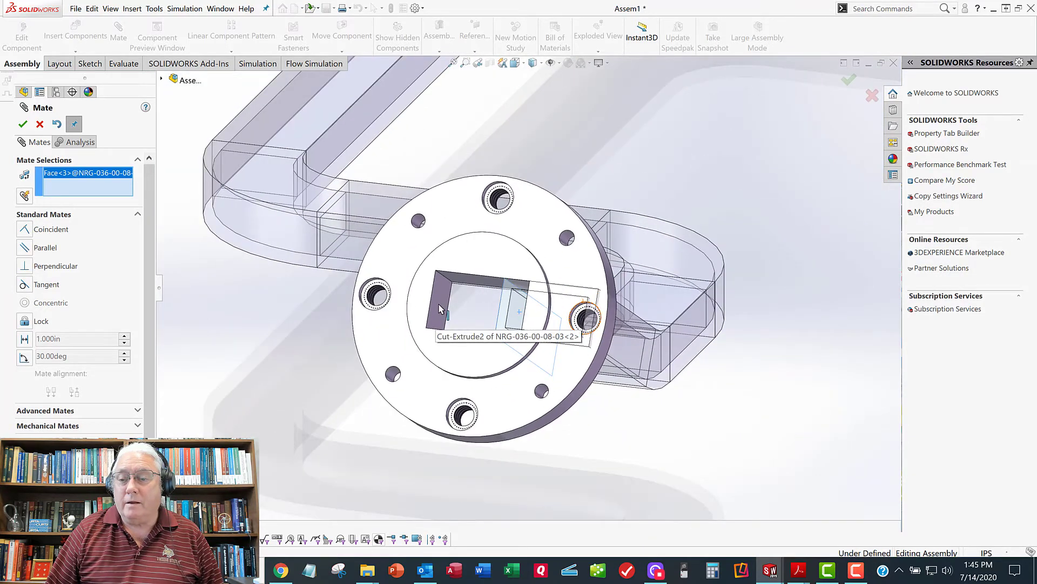
{"action": "left_click", "coordinate": [440, 309]}
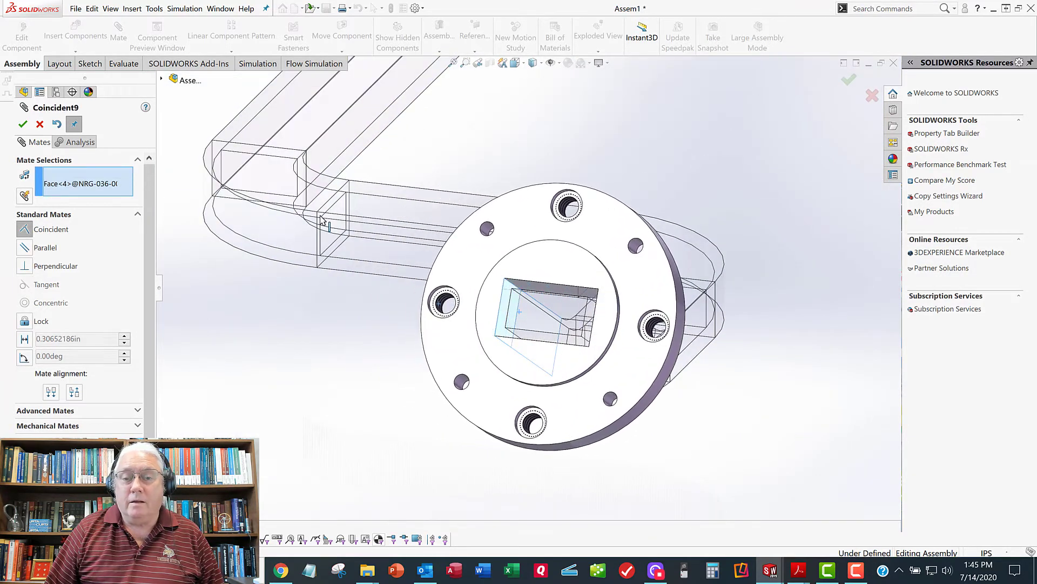
{"action": "left_click", "coordinate": [22, 125]}
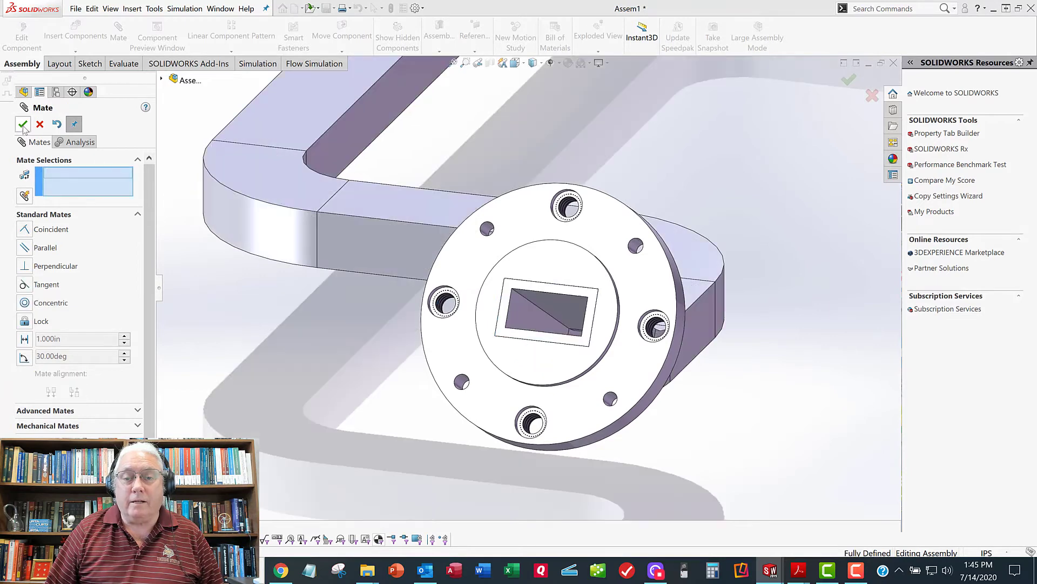
{"action": "left_click", "coordinate": [24, 125]}
- Insert the MS16555-XXX pin part into the assembly, placing it freely beside the first flange
{"action": "scroll", "coordinate": [511, 282], "scroll_direction": "up", "scroll_amount": 2}
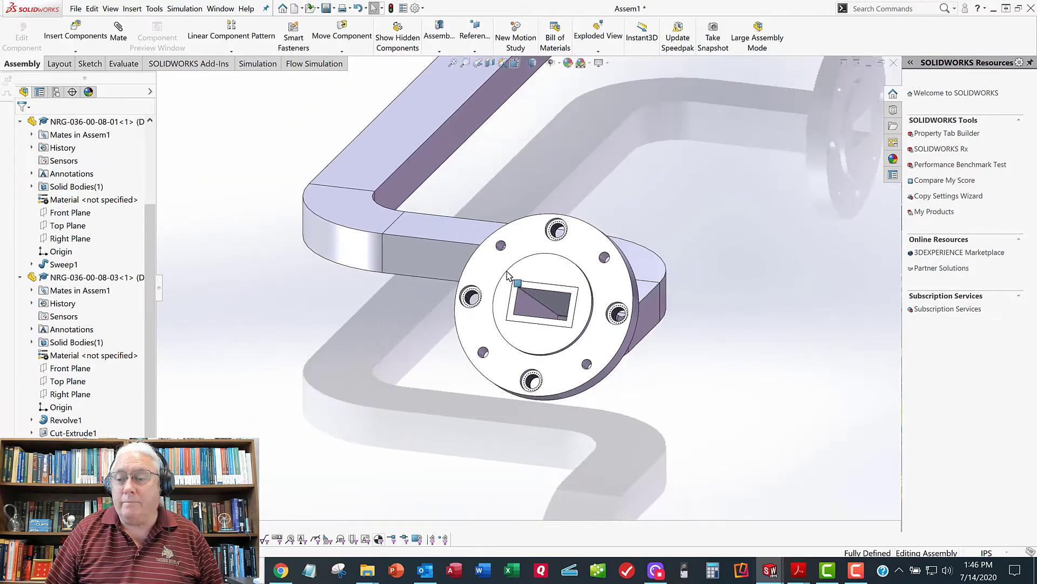
{"action": "middle_click_drag", "start_coordinate": [507, 271], "coordinate": [491, 306]}
{"action": "scroll", "coordinate": [490, 306], "scroll_direction": "up", "scroll_amount": 3}
{"action": "key", "text": "space"}
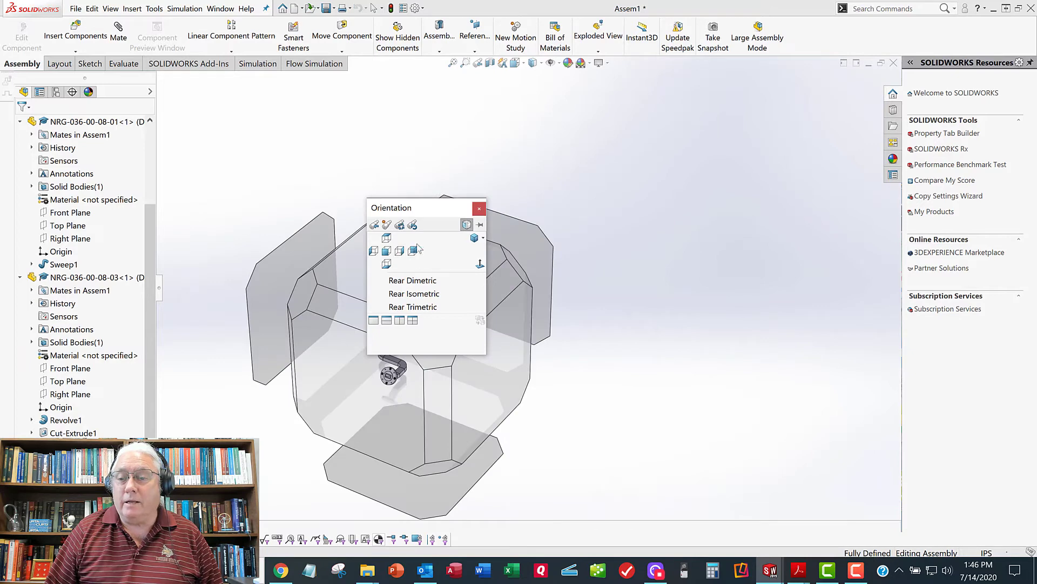
{"action": "left_click", "coordinate": [474, 239]}
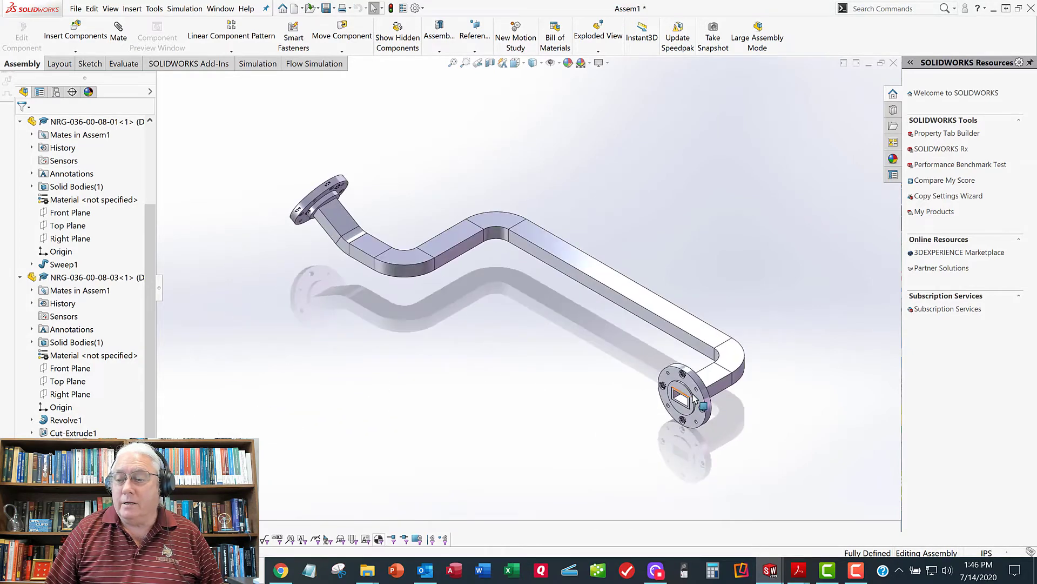
{"action": "scroll", "coordinate": [696, 400], "scroll_direction": "down", "scroll_amount": 5}
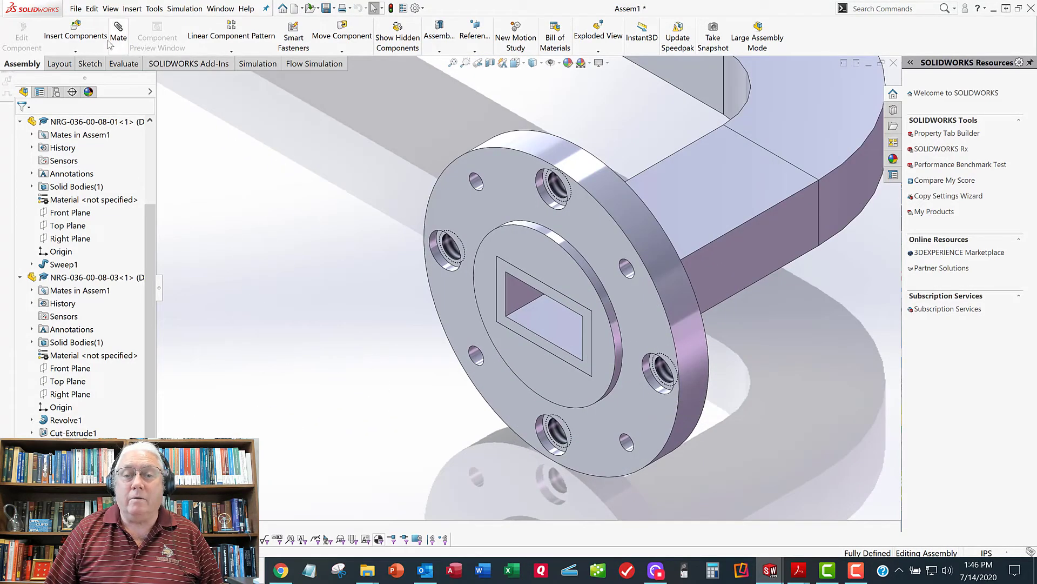
{"action": "left_click", "coordinate": [81, 34]}
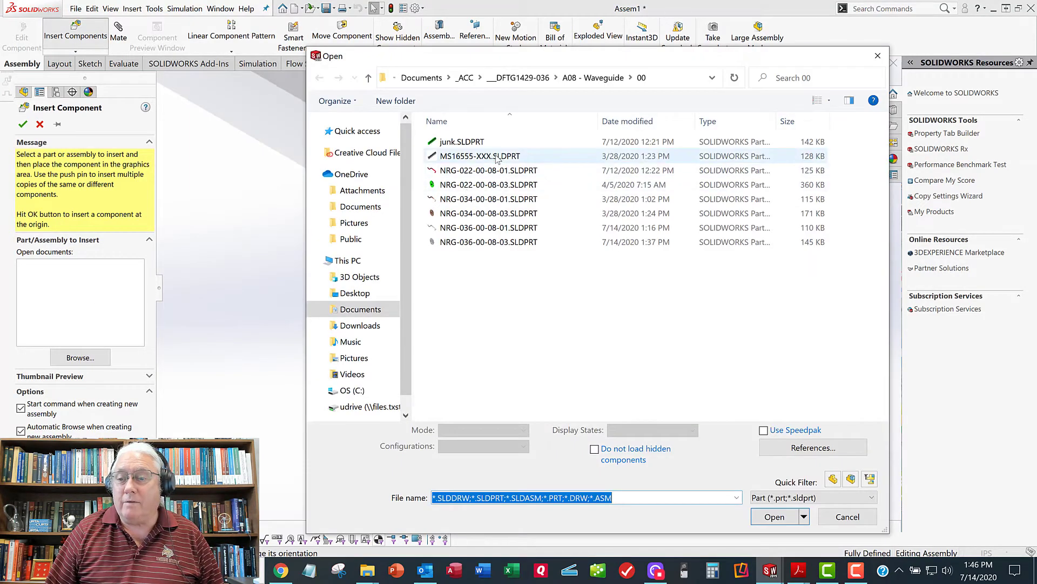
{"action": "left_click", "coordinate": [481, 156]}
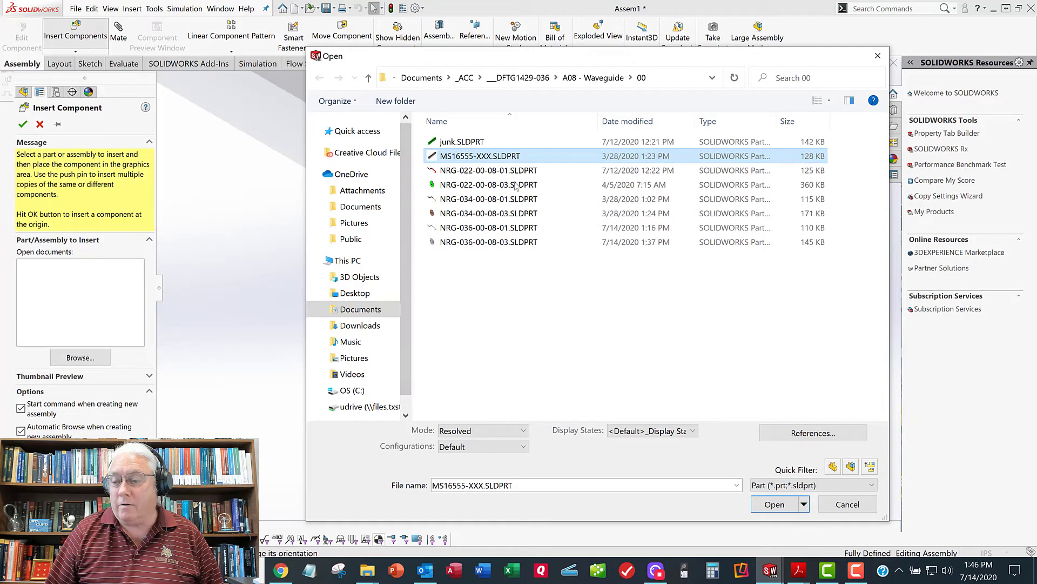
{"action": "left_click", "coordinate": [775, 505]}
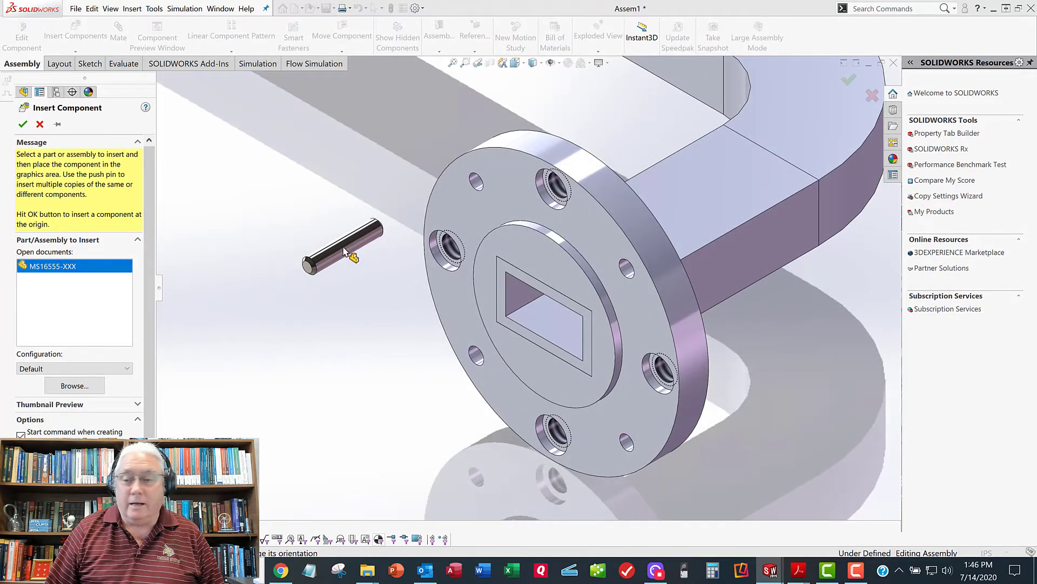
{"action": "left_click", "coordinate": [319, 214]}
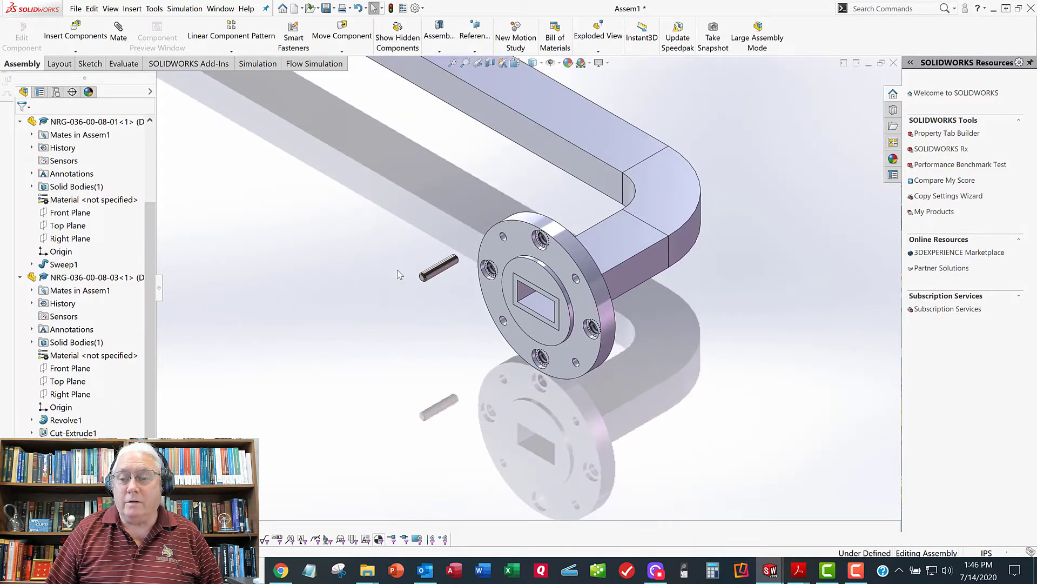
- Place a second copy of the MS16555-XXX pin below the first flange and collapse the flange's entry in the component tree
{"action": "left_click", "coordinate": [437, 275]}
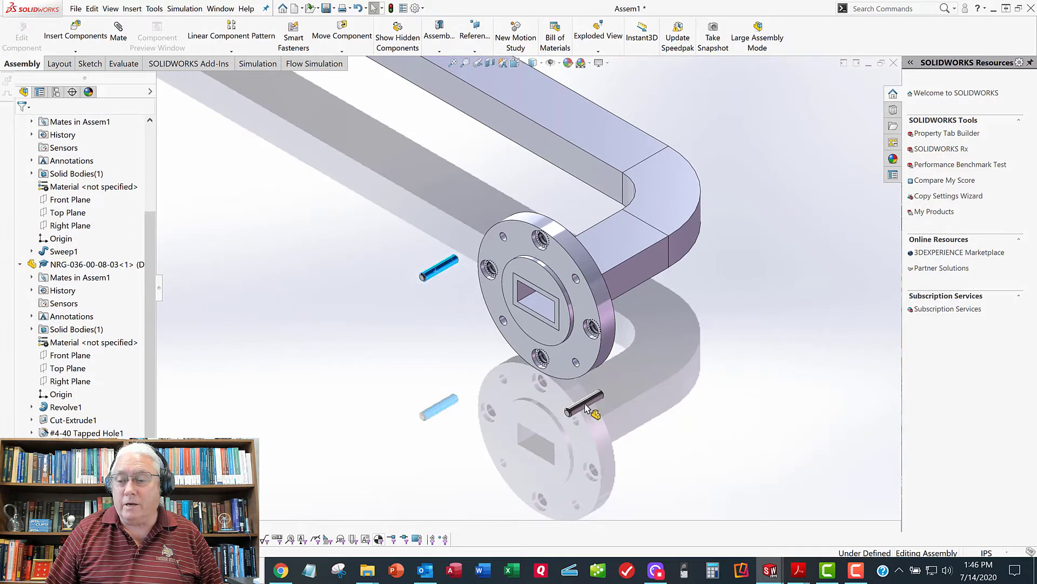
{"action": "left_click", "coordinate": [425, 307]}
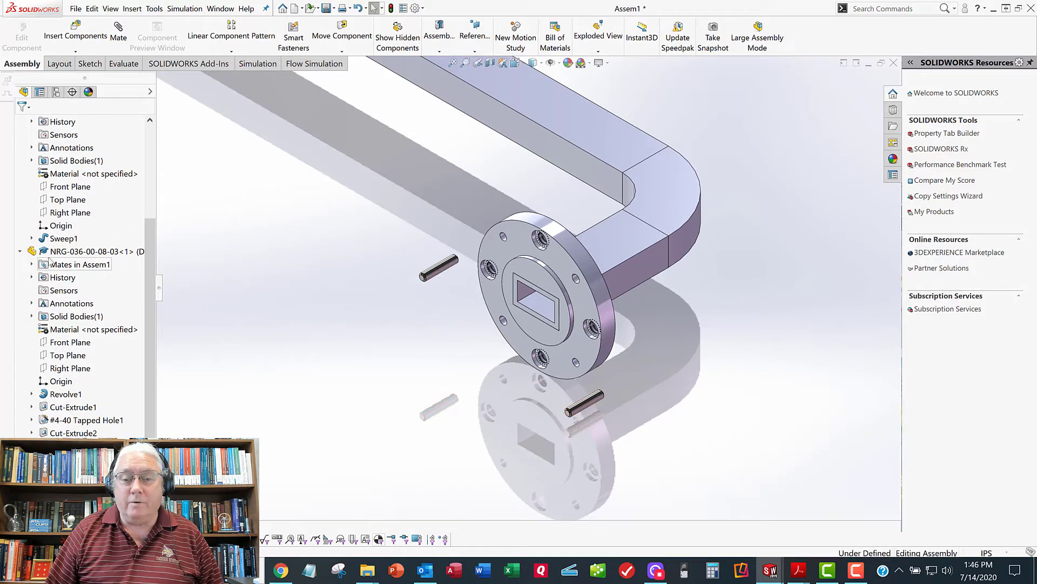
{"action": "left_click", "coordinate": [22, 252]}
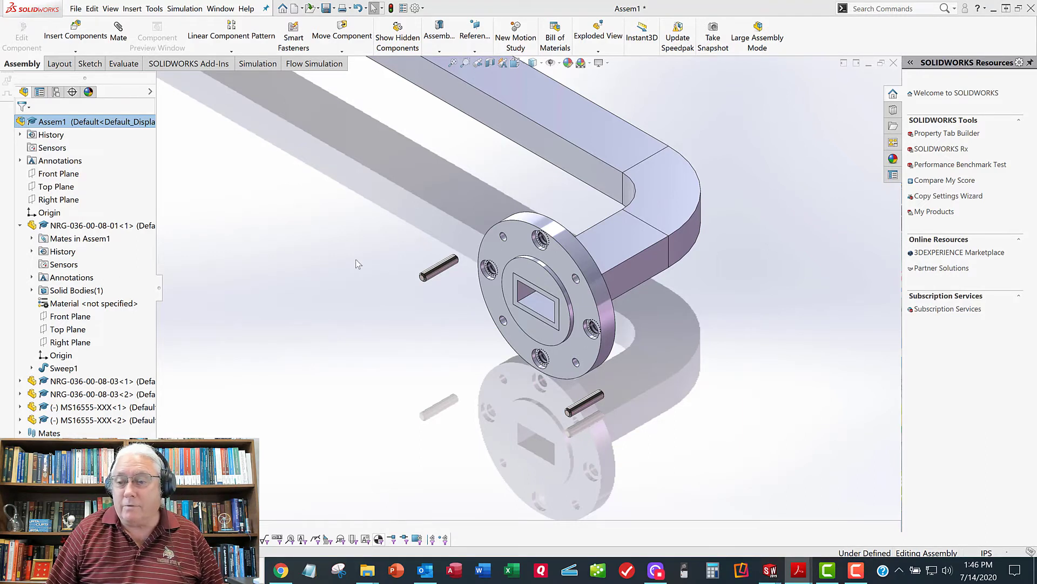
- Mate the first pin's cylindrical face concentric with the nearest small plain hole of the first flange, leaving rotation unlocked
{"action": "scroll", "coordinate": [536, 260], "scroll_direction": "down", "scroll_amount": 5}
{"action": "left_click", "coordinate": [478, 296]}
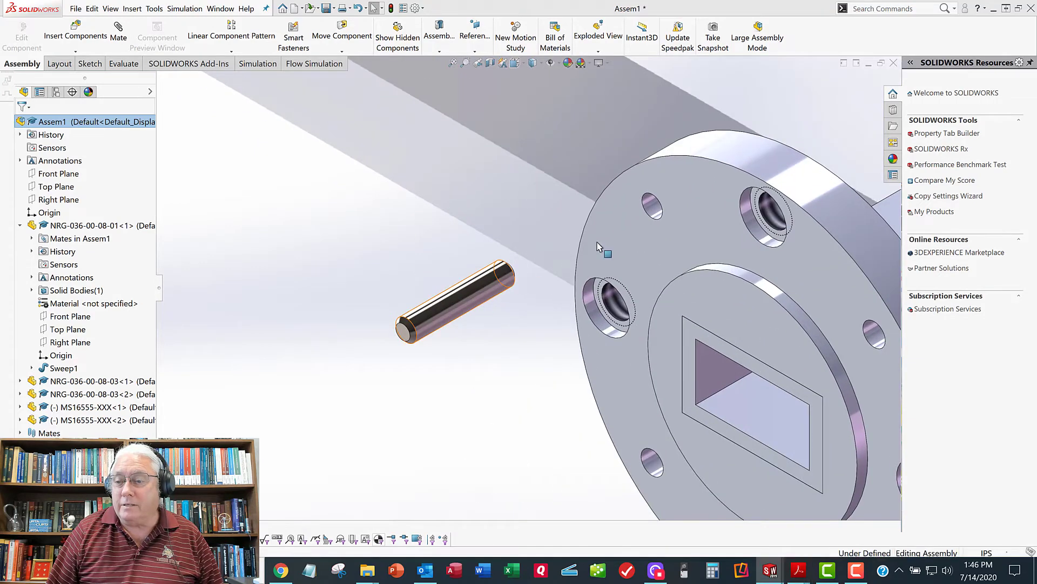
{"action": "left_click", "coordinate": [652, 205], "text": "ctrl"}
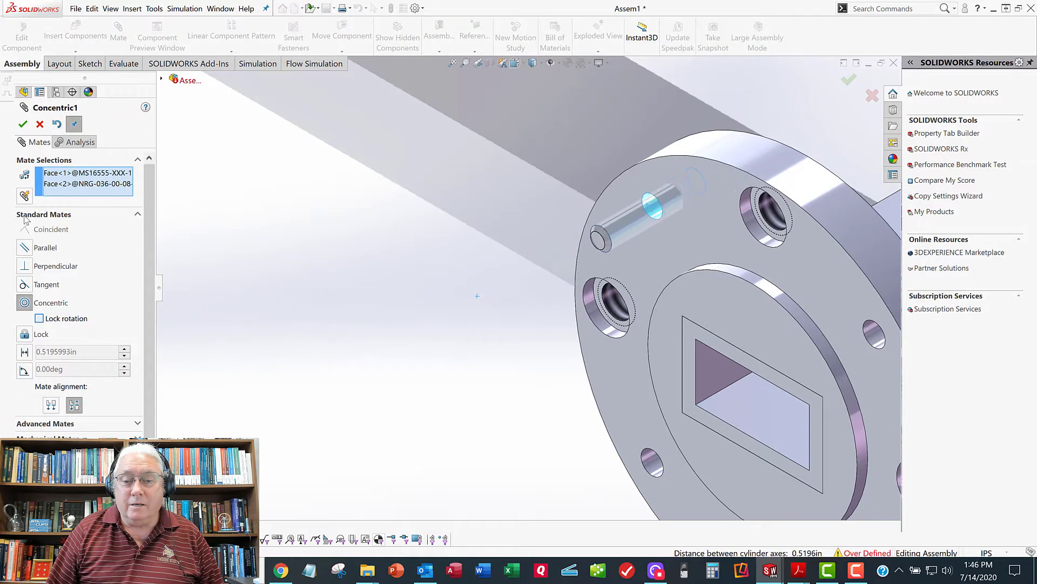
{"action": "left_click", "coordinate": [28, 125]}
{"action": "left_click", "coordinate": [23, 124]}
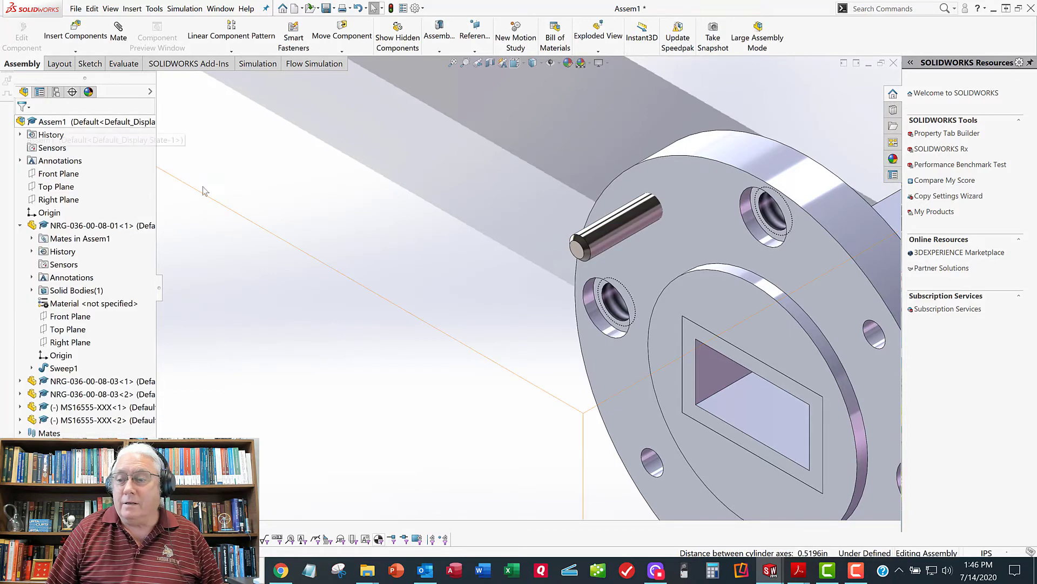
- Mate the first pin's inner end face coincident with the back face of the first flange
{"action": "middle_click_drag", "start_coordinate": [555, 254], "coordinate": [383, 328]}
{"action": "scroll", "coordinate": [564, 352], "scroll_direction": "up", "scroll_amount": 5}
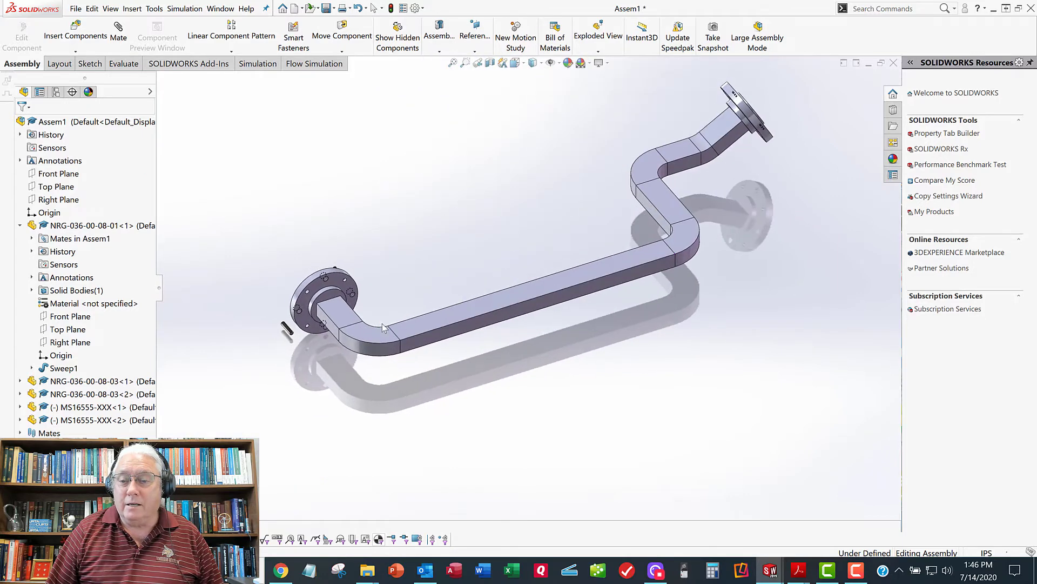
{"action": "scroll", "coordinate": [550, 273], "scroll_direction": "down", "scroll_amount": 8}
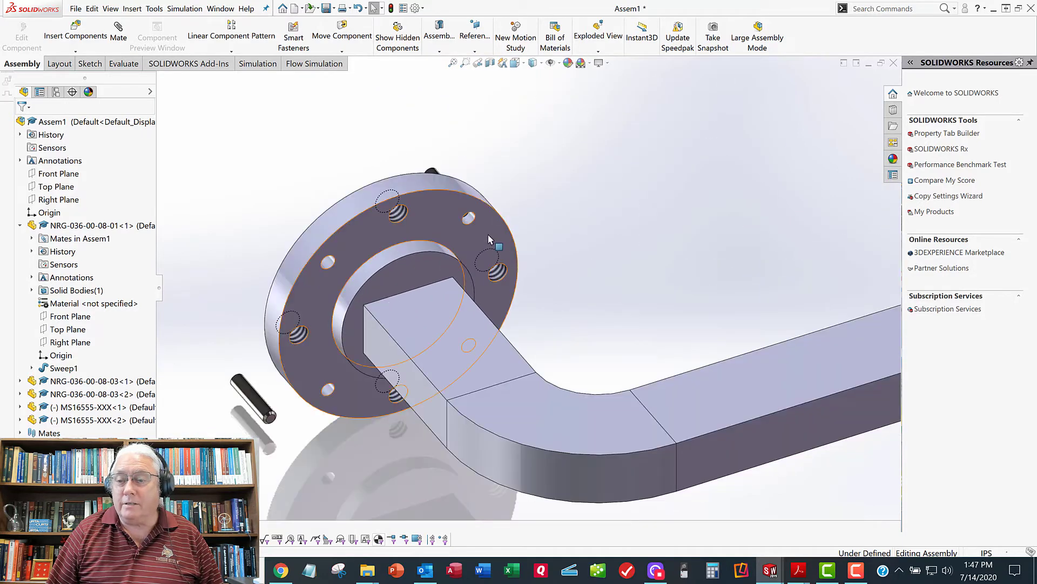
{"action": "left_click", "coordinate": [488, 236]}
{"action": "scroll", "coordinate": [470, 237], "scroll_direction": "down", "scroll_amount": 4}
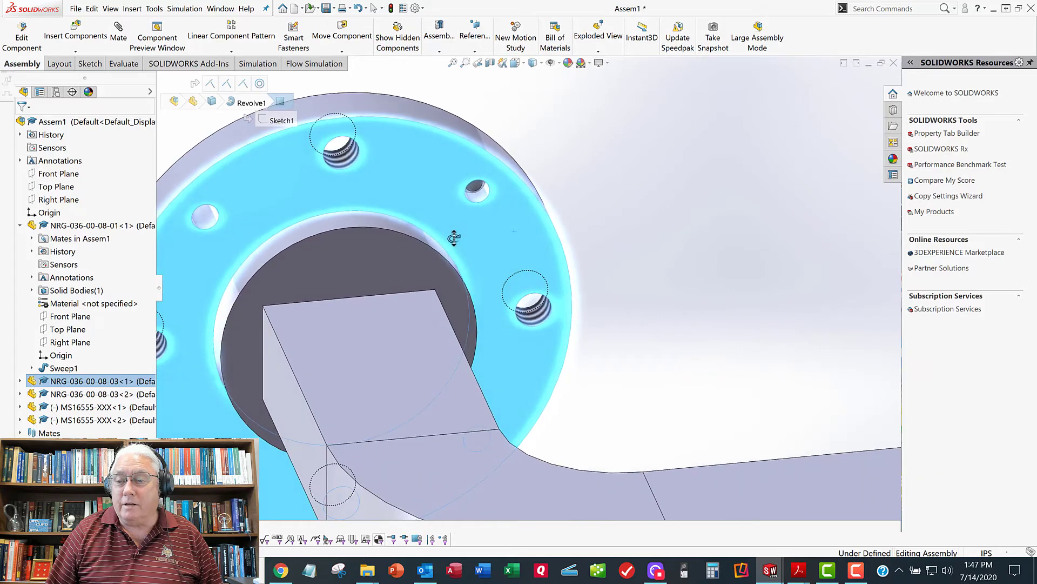
{"action": "scroll", "coordinate": [463, 238], "scroll_direction": "down", "scroll_amount": 5}
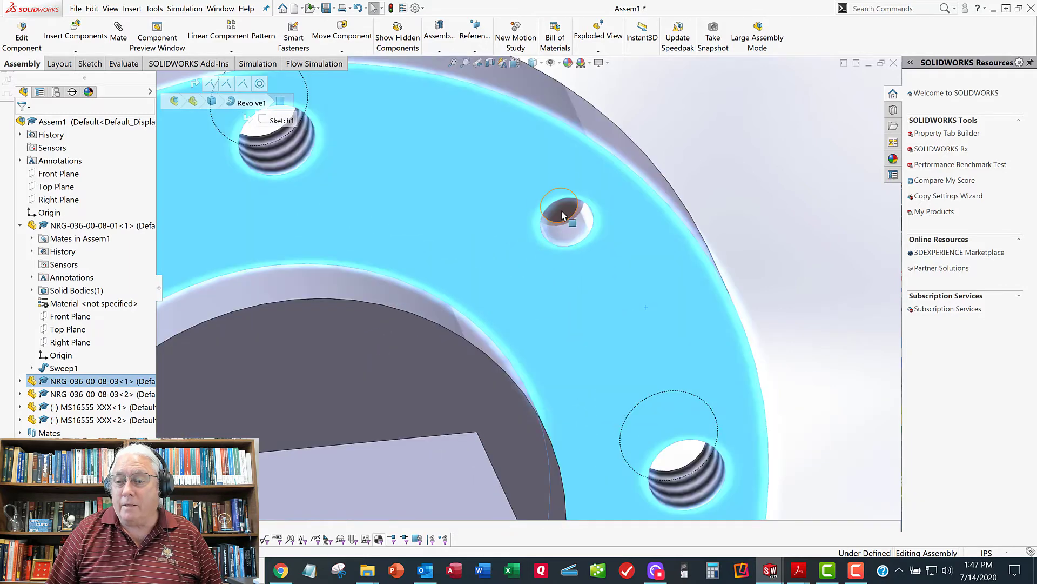
{"action": "left_click", "coordinate": [561, 209], "text": "ctrl"}
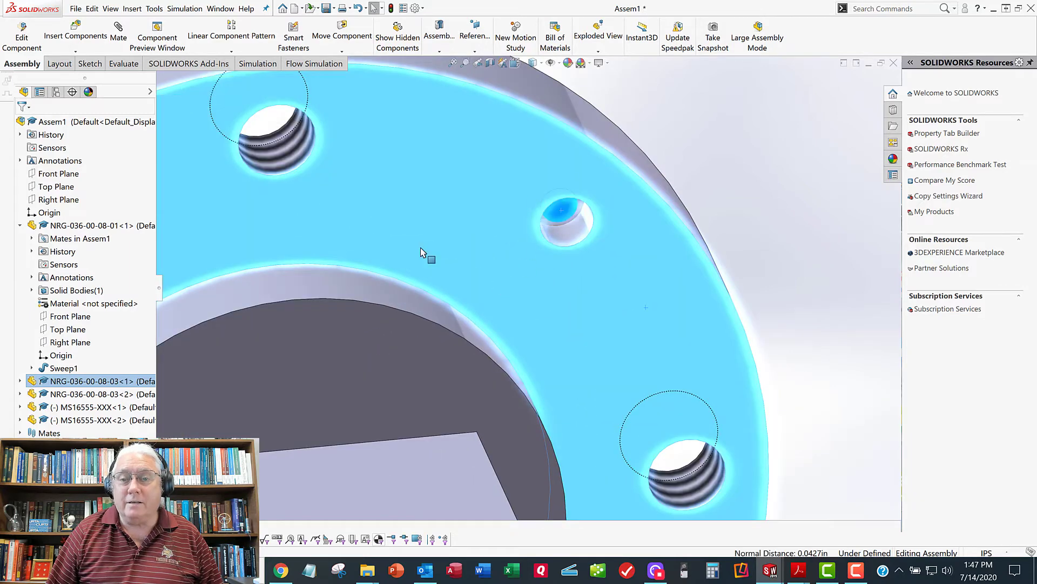
{"action": "left_click", "coordinate": [119, 32]}
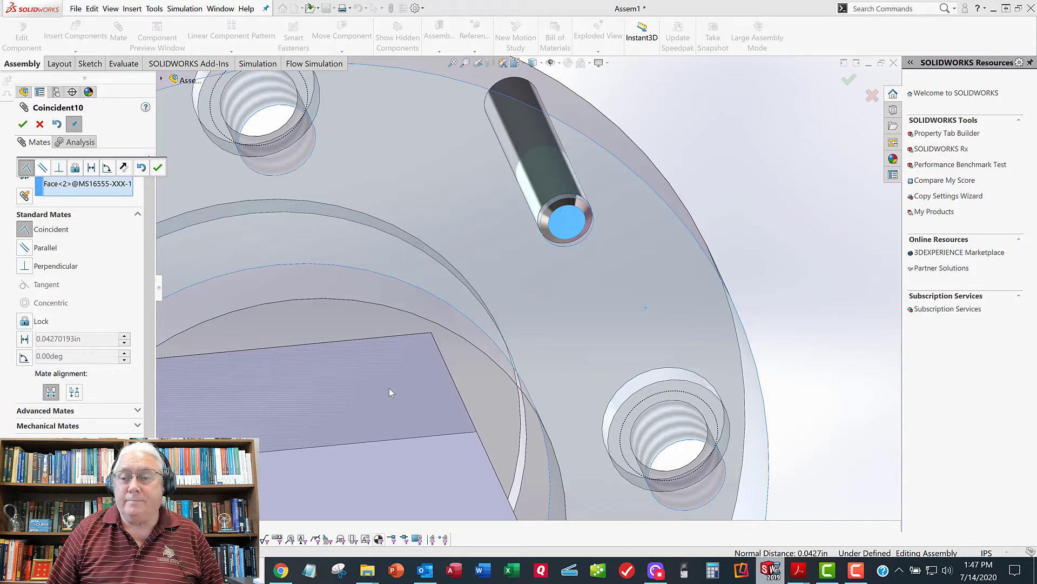
{"action": "key", "text": "Return"}
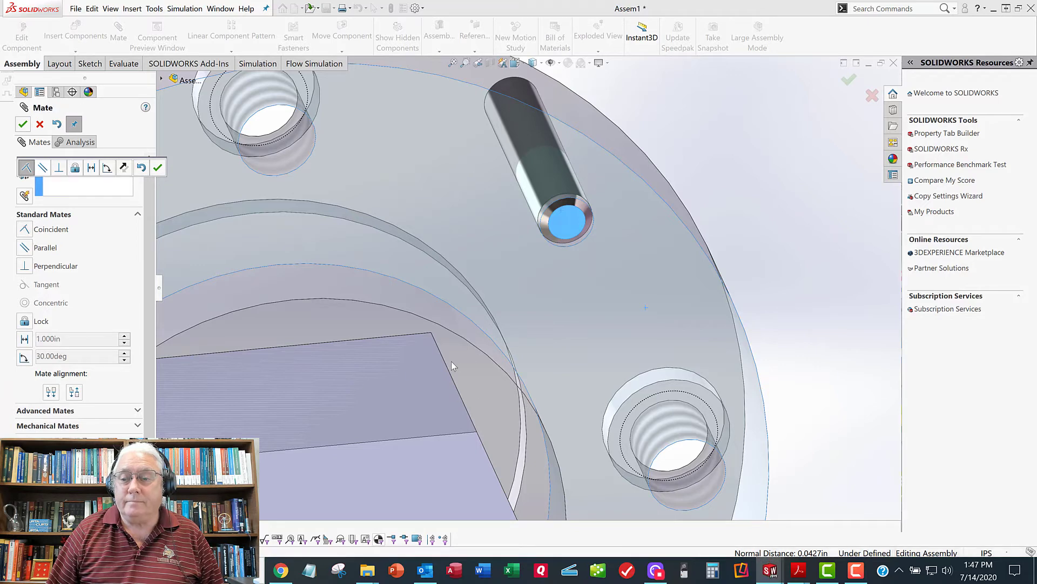
{"action": "key", "text": "Return"}
- Mate the second pin concentric with the diagonally opposite small plain hole of the first flange, with rotation locked
{"action": "middle_click_drag", "start_coordinate": [409, 366], "coordinate": [563, 355]}
{"action": "scroll", "coordinate": [415, 359], "scroll_direction": "up", "scroll_amount": 5}
{"action": "scroll", "coordinate": [556, 302], "scroll_direction": "down", "scroll_amount": 10}
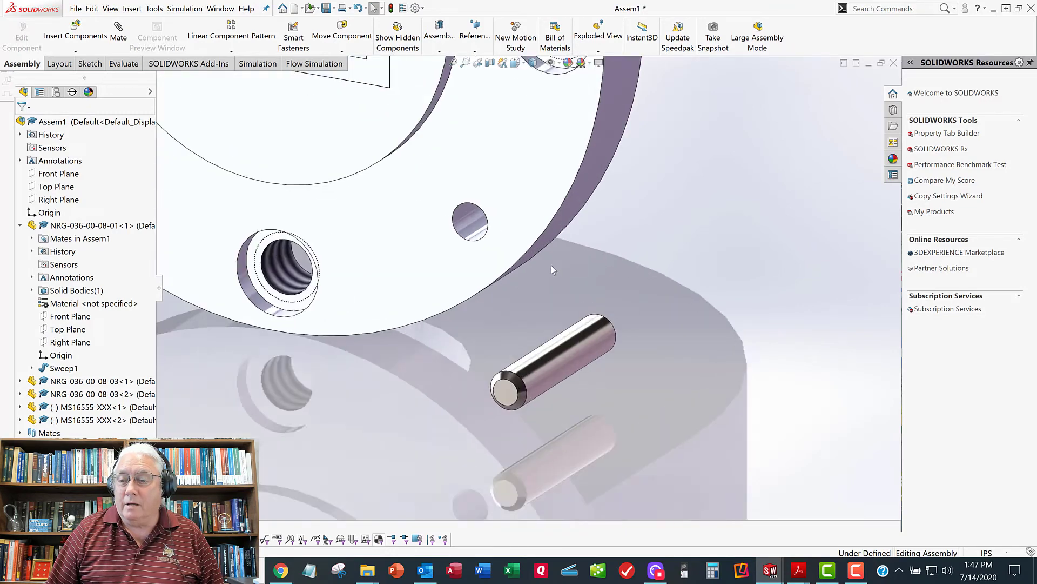
{"action": "scroll", "coordinate": [552, 269], "scroll_direction": "down", "scroll_amount": 2}
{"action": "left_click_drag", "start_coordinate": [571, 370], "coordinate": [448, 224], "text": "alt"}
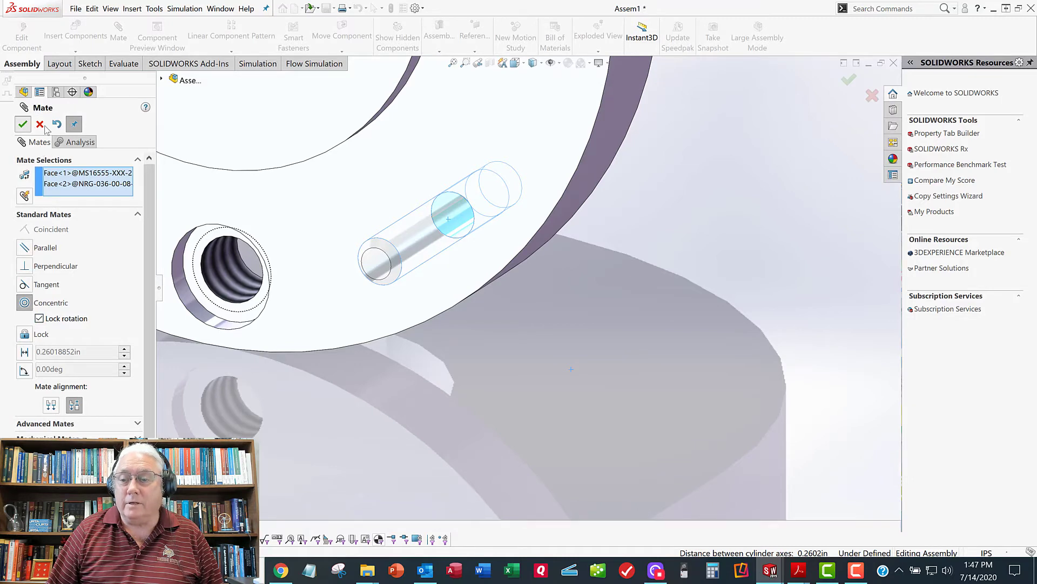
{"action": "left_click", "coordinate": [22, 124]}
- Mate the second pin's inner end face coincident with the back face of the first flange
{"action": "middle_click_drag", "start_coordinate": [511, 211], "coordinate": [354, 180]}
{"action": "scroll", "coordinate": [410, 284], "scroll_direction": "up", "scroll_amount": 4}
{"action": "scroll", "coordinate": [559, 266], "scroll_direction": "down", "scroll_amount": 6}
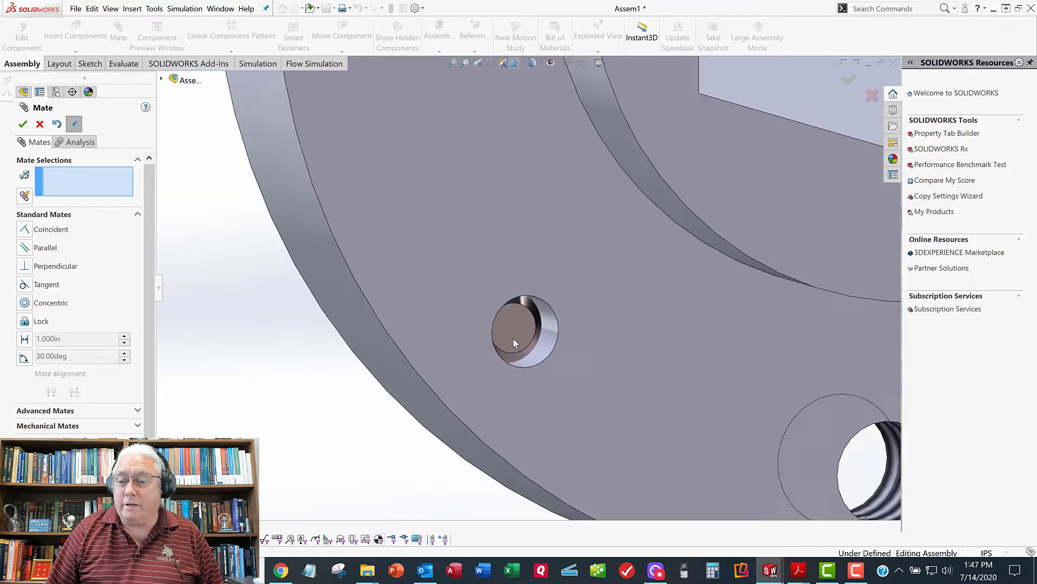
{"action": "scroll", "coordinate": [513, 343], "scroll_direction": "up", "scroll_amount": 3}
{"action": "left_click", "coordinate": [511, 342]}
{"action": "middle_click_drag", "start_coordinate": [528, 342], "coordinate": [529, 286]}
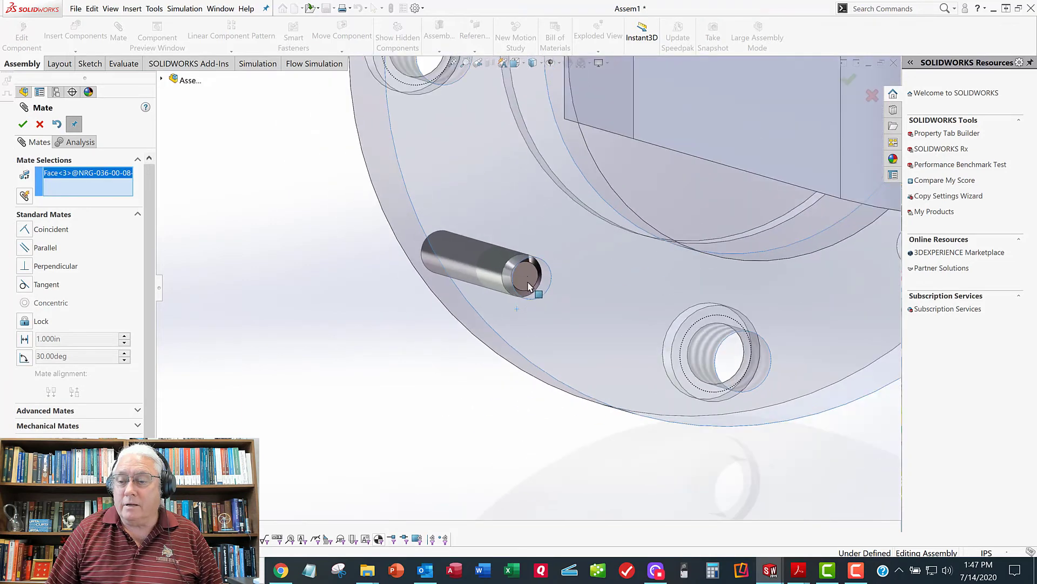
{"action": "left_click", "coordinate": [528, 282]}
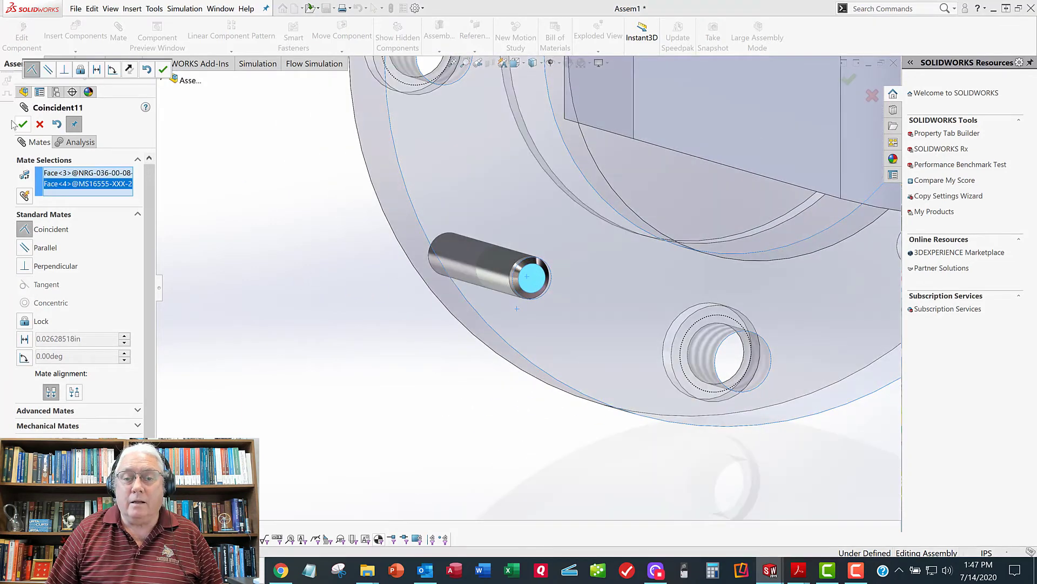
{"action": "left_click", "coordinate": [22, 125]}
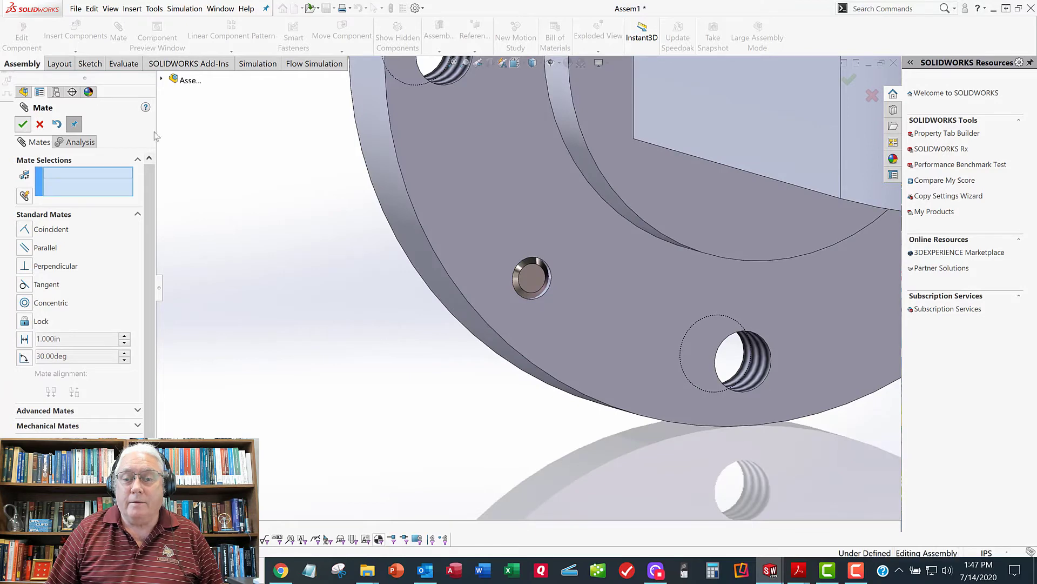
{"action": "key", "text": "Escape"}
- Start Copy with Mates for the two MS16555-XXX pins in the first flange and proceed to the mate references
{"action": "key", "text": "space"}
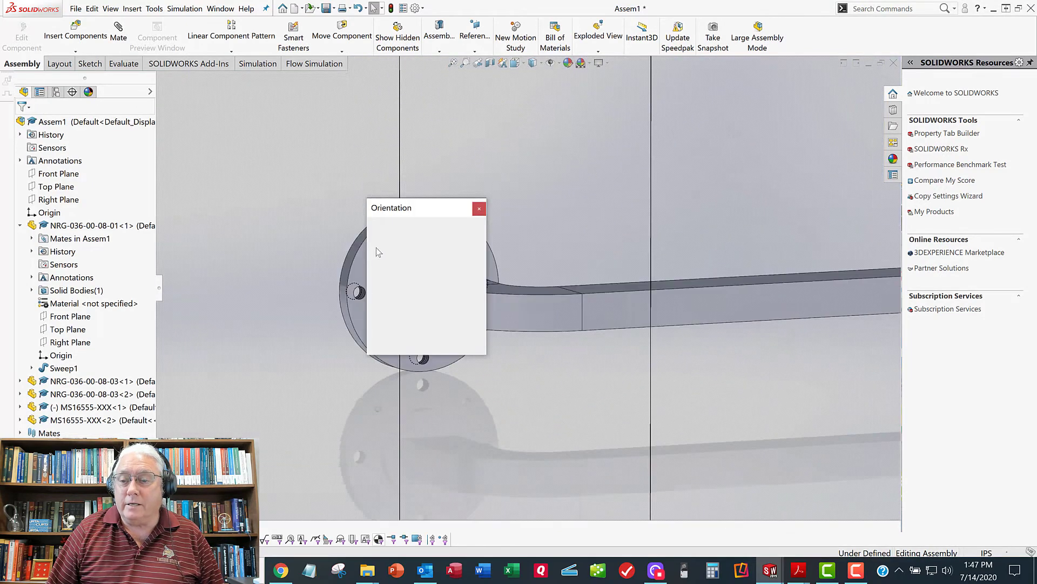
{"action": "left_click", "coordinate": [474, 237]}
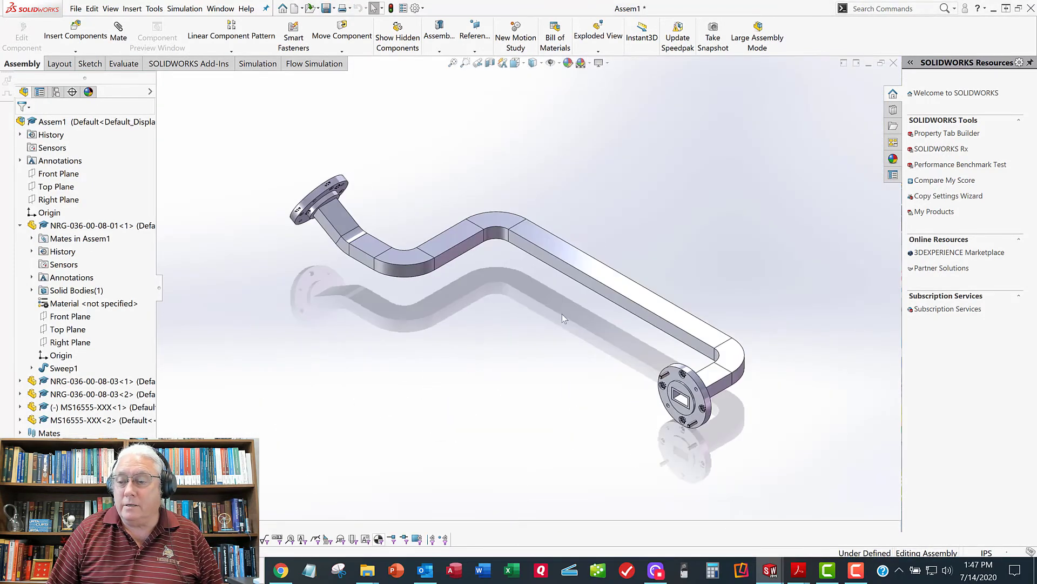
{"action": "scroll", "coordinate": [689, 403], "scroll_direction": "down", "scroll_amount": 10}
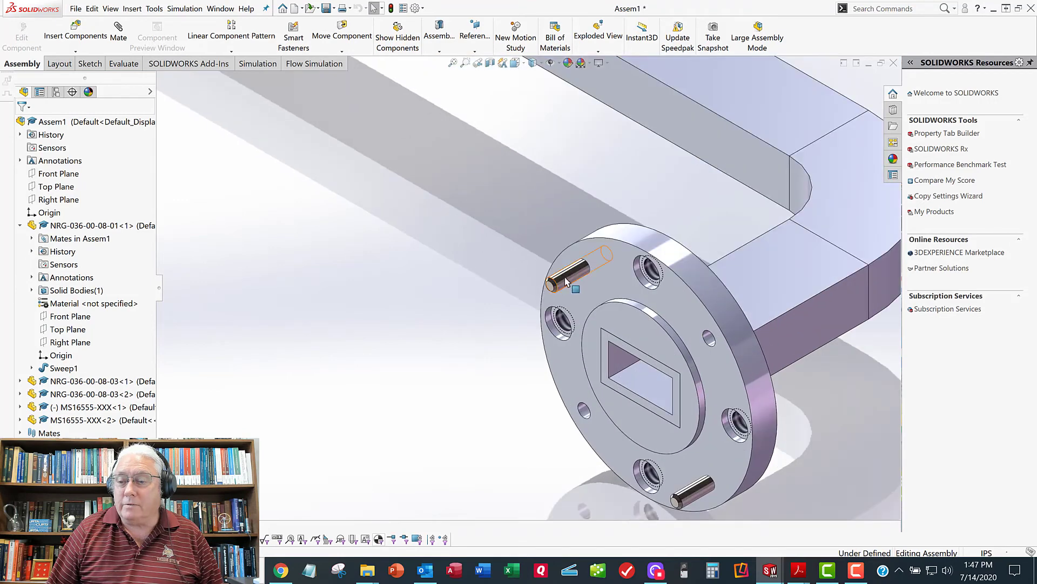
{"action": "left_click", "coordinate": [565, 281]}
{"action": "left_click", "coordinate": [692, 504], "text": "ctrl"}
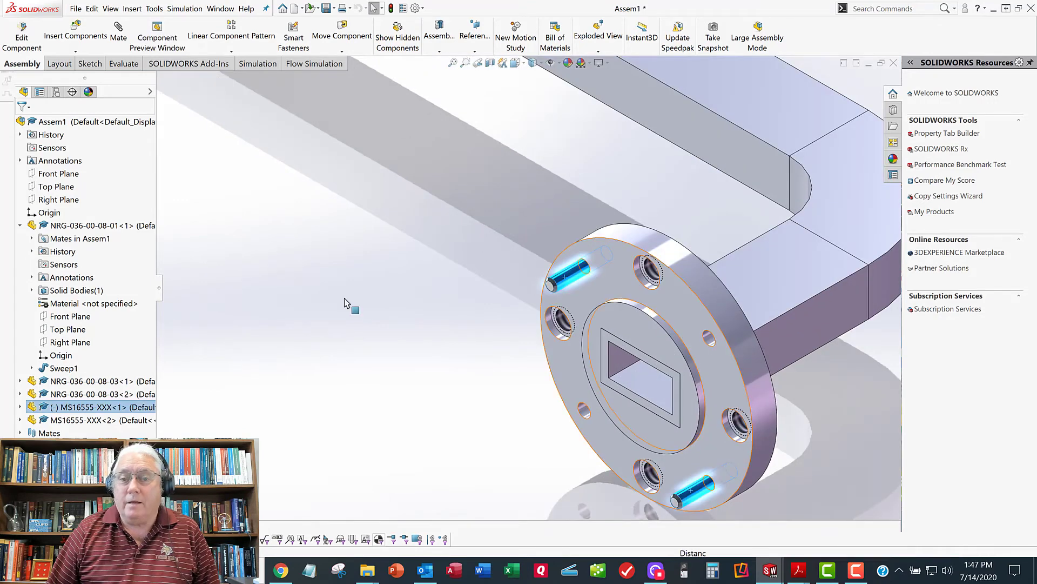
{"action": "left_click", "coordinate": [76, 52]}
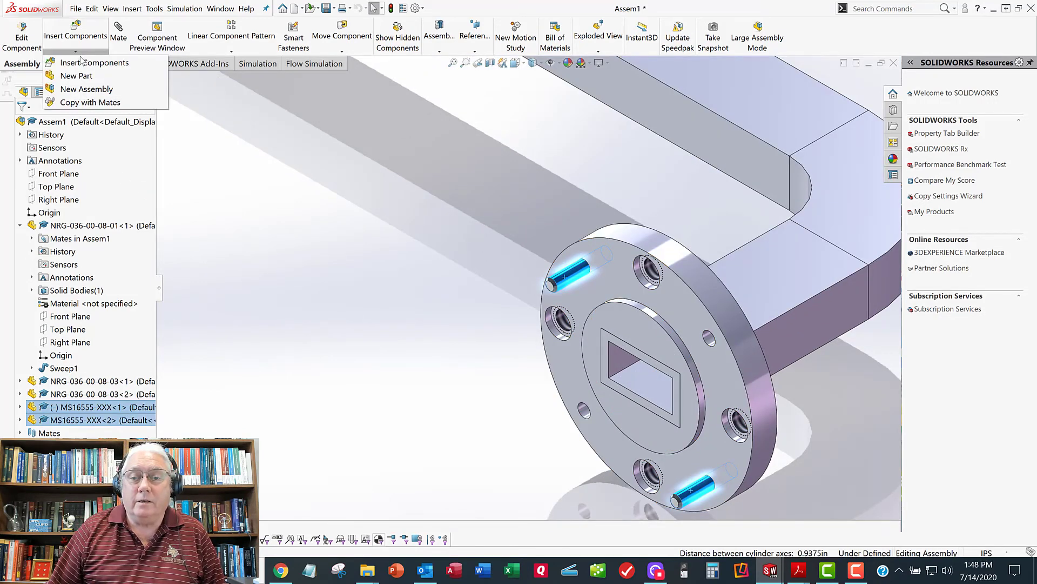
{"action": "left_click", "coordinate": [99, 103]}
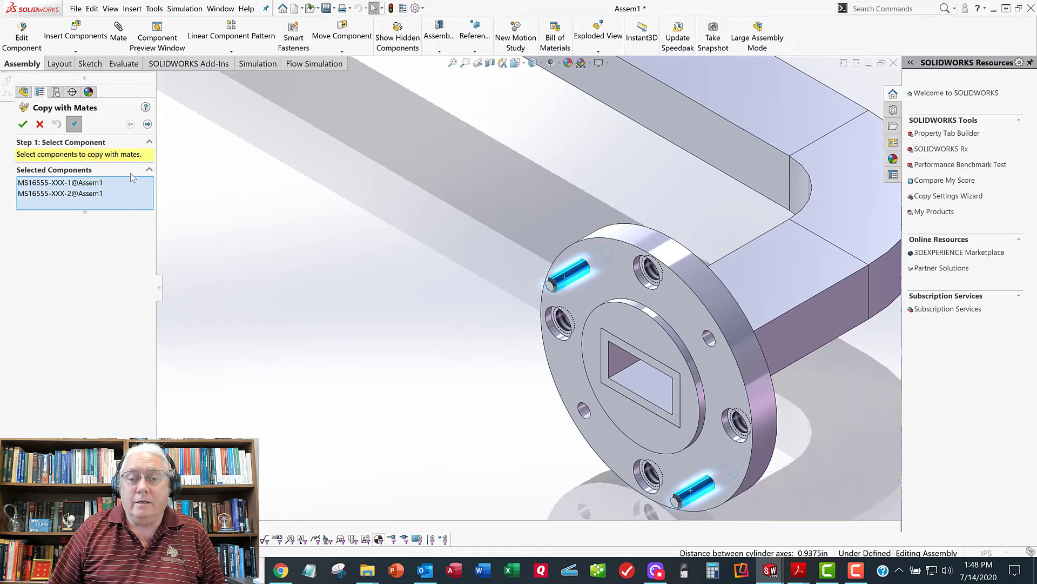
{"action": "left_click", "coordinate": [147, 125]}
- Set the Concentric1 reference of the copied first pin to a small plain hole of the second flange
{"action": "scroll", "coordinate": [361, 271], "scroll_direction": "up", "scroll_amount": 5}
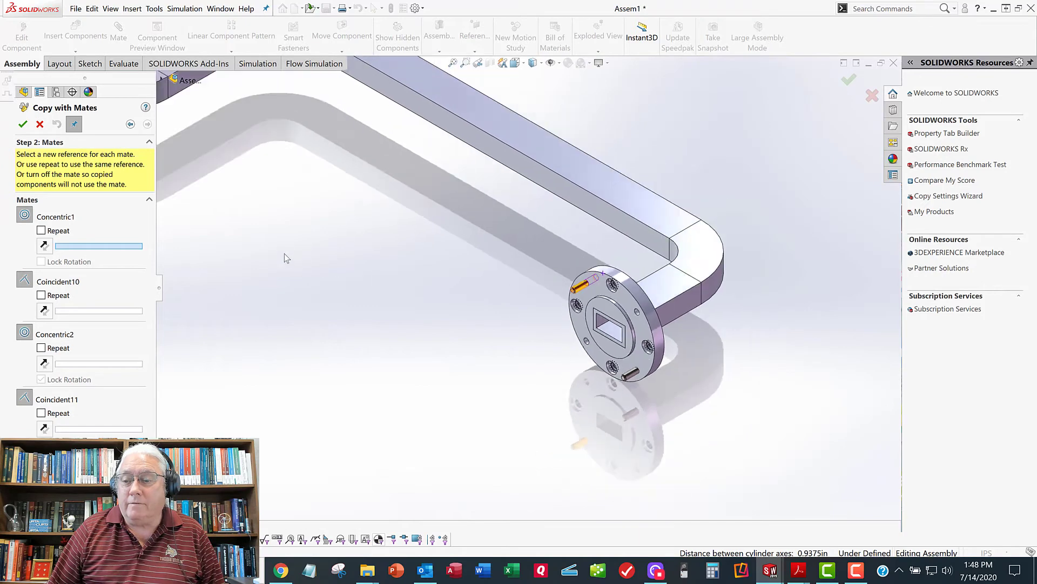
{"action": "scroll", "coordinate": [284, 258], "scroll_direction": "up", "scroll_amount": 4}
{"action": "middle_click_drag", "start_coordinate": [284, 257], "coordinate": [396, 263]}
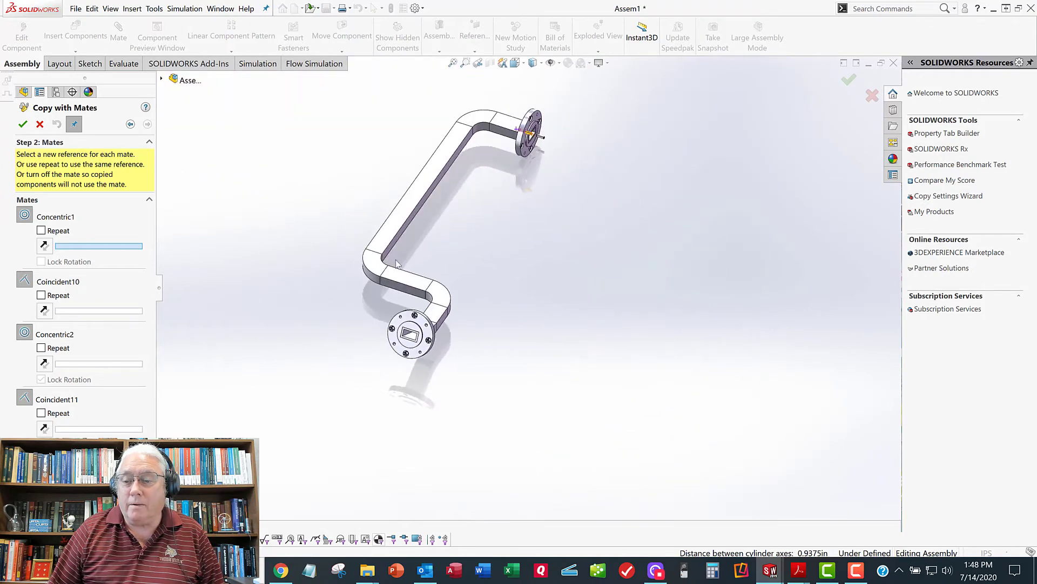
{"action": "scroll", "coordinate": [403, 308], "scroll_direction": "down", "scroll_amount": 8}
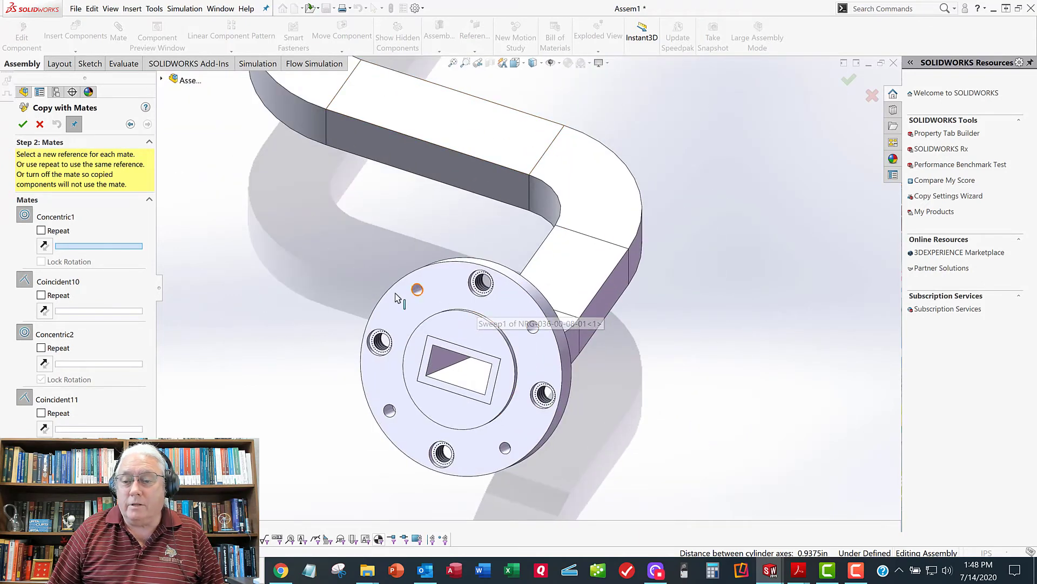
{"action": "scroll", "coordinate": [397, 296], "scroll_direction": "down", "scroll_amount": 3}
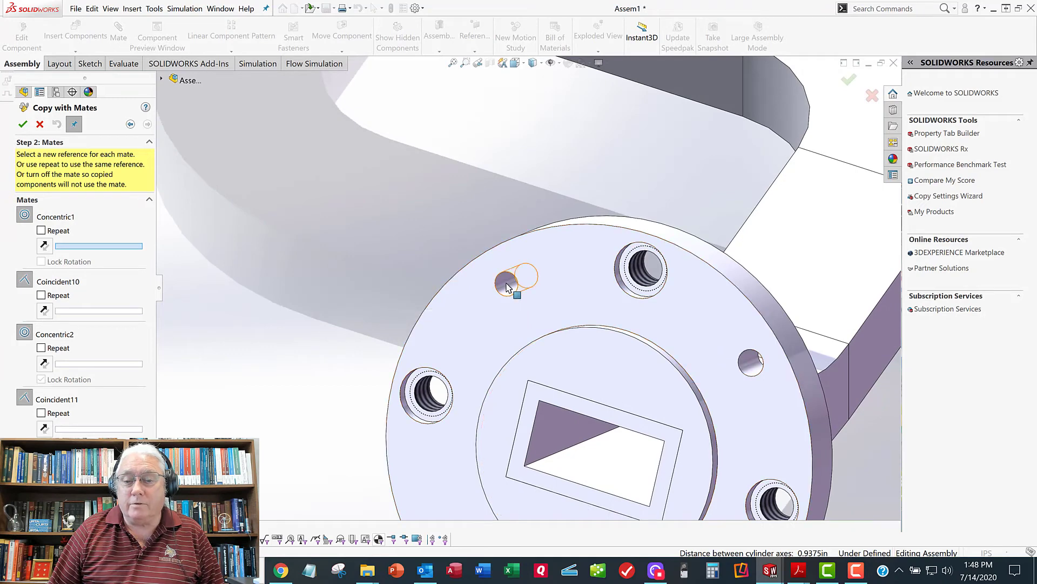
{"action": "left_click", "coordinate": [506, 287]}
{"action": "scroll", "coordinate": [507, 287], "scroll_direction": "up", "scroll_amount": 5}
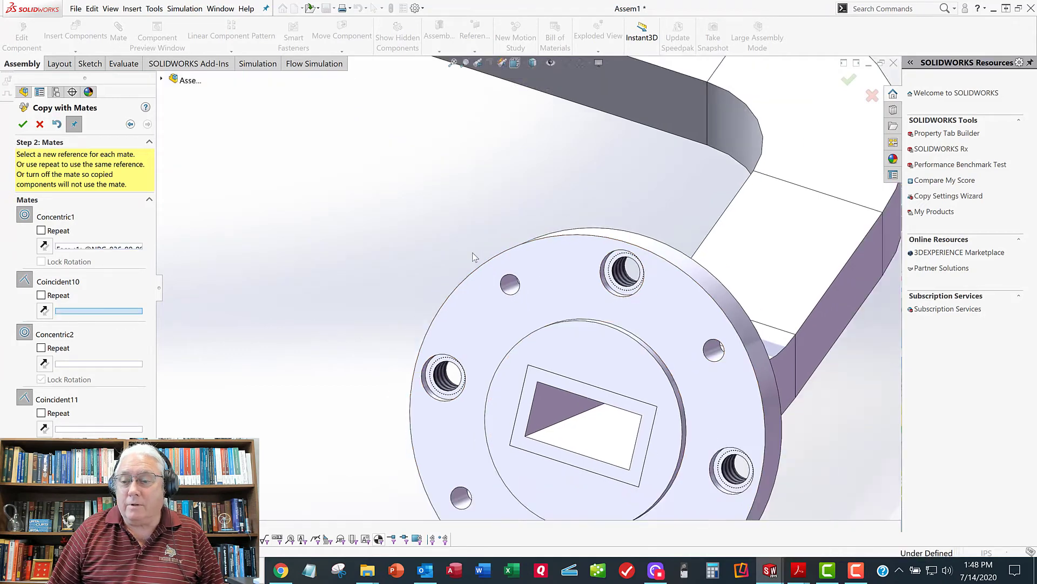
{"action": "scroll", "coordinate": [609, 448], "scroll_direction": "down", "scroll_amount": 6}
{"action": "scroll", "coordinate": [559, 385], "scroll_direction": "up", "scroll_amount": 2}
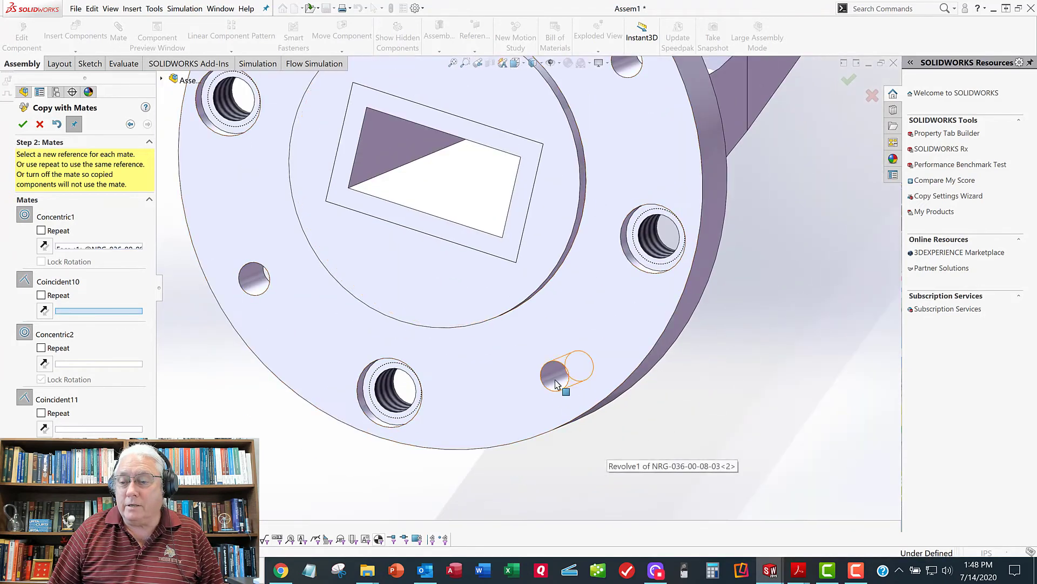
{"action": "left_click", "coordinate": [556, 381]}
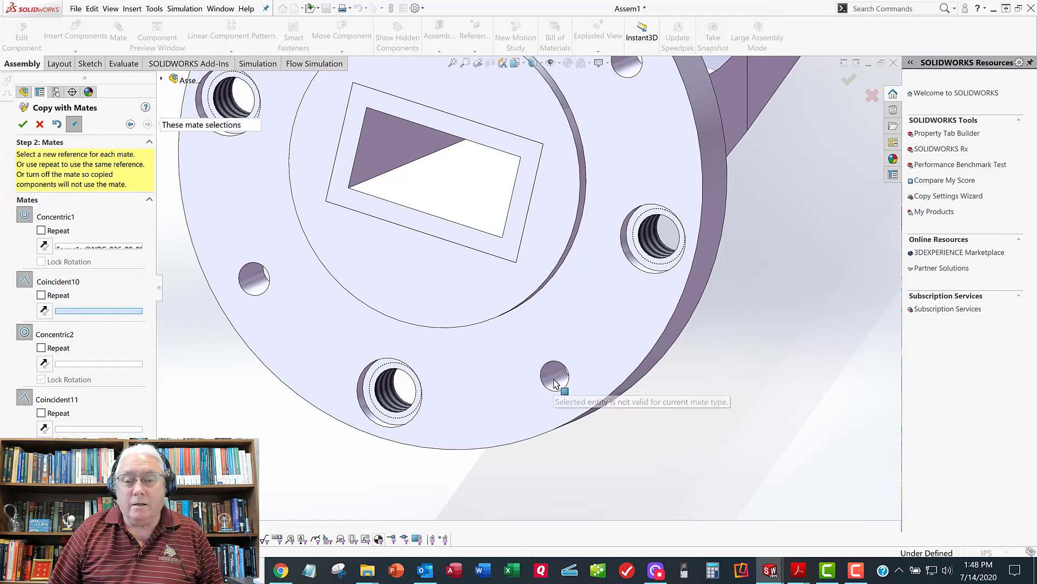
- Set the Coincident10 reference of the copied first pin to the back face of the second flange
{"action": "mouse_move", "coordinate": [521, 274]}
{"action": "middle_mouse_down"}
{"action": "mouse_move", "coordinate": [486, 287]}
{"action": "mouse_move", "coordinate": [456, 290]}
{"action": "mouse_move", "coordinate": [500, 285]}
{"action": "mouse_move", "coordinate": [429, 284]}
{"action": "mouse_move", "coordinate": [343, 220]}
{"action": "mouse_move", "coordinate": [452, 212]}
{"action": "middle_mouse_up"}
{"action": "scroll", "coordinate": [501, 285], "scroll_direction": "up", "scroll_amount": 3}
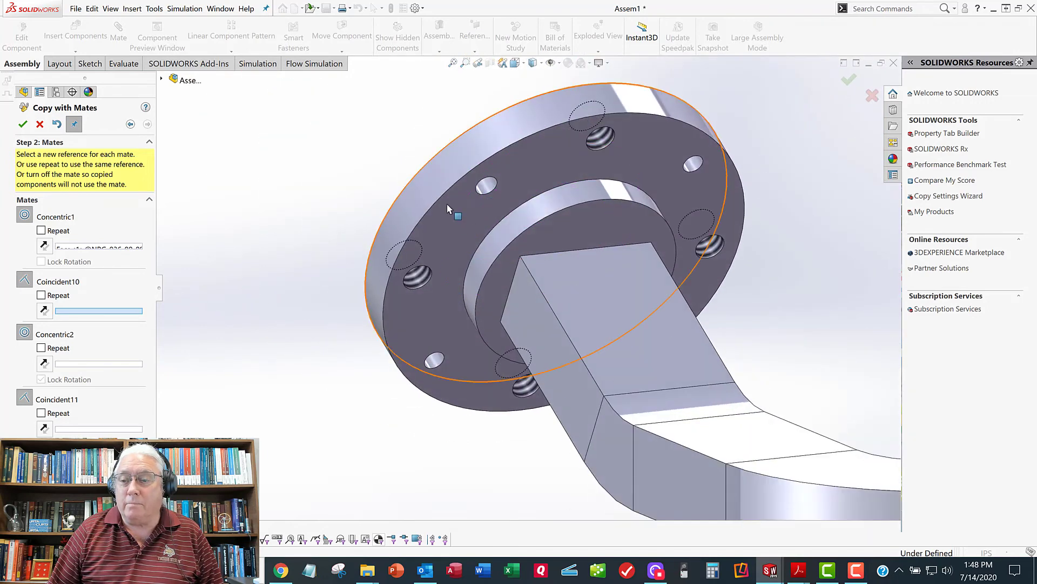
{"action": "left_click", "coordinate": [535, 168]}
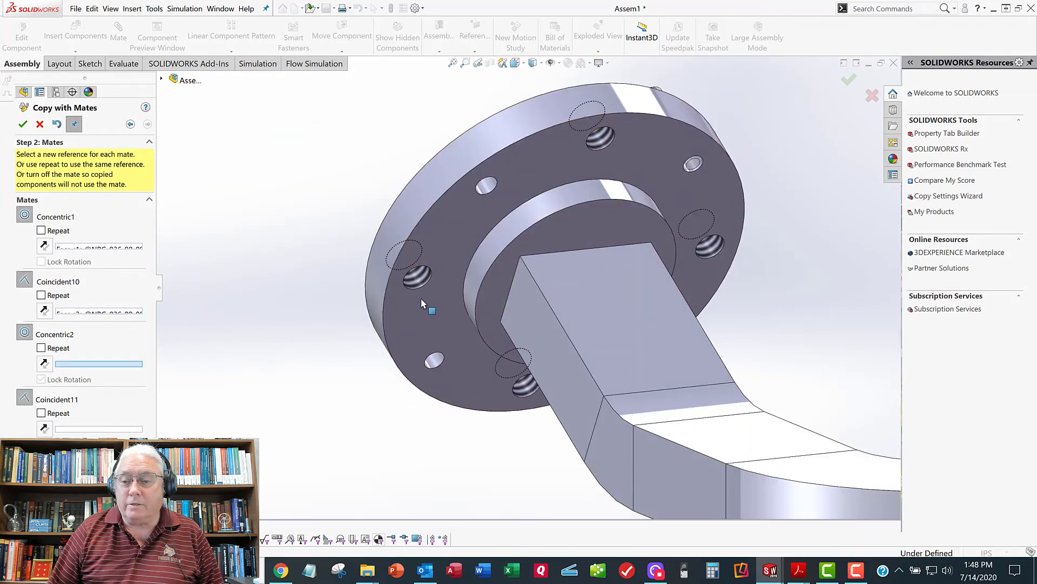
- Reference the diagonally opposite plain hole for Concentric2 and the second flange's back face for Coincident11, place the pin copies and finish copying
{"action": "left_click", "coordinate": [438, 366]}
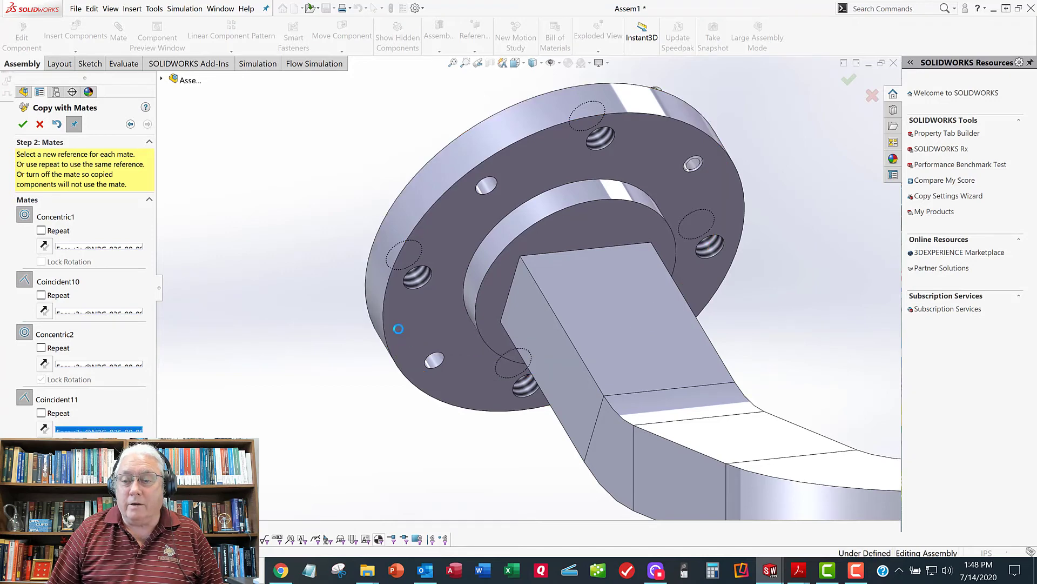
{"action": "left_click", "coordinate": [397, 328]}
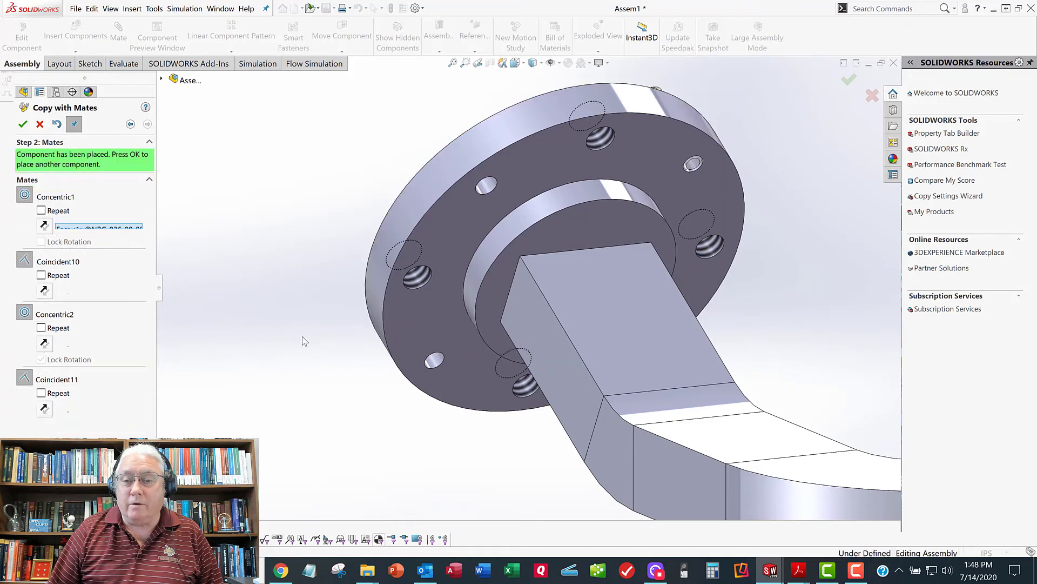
{"action": "left_click", "coordinate": [23, 124]}
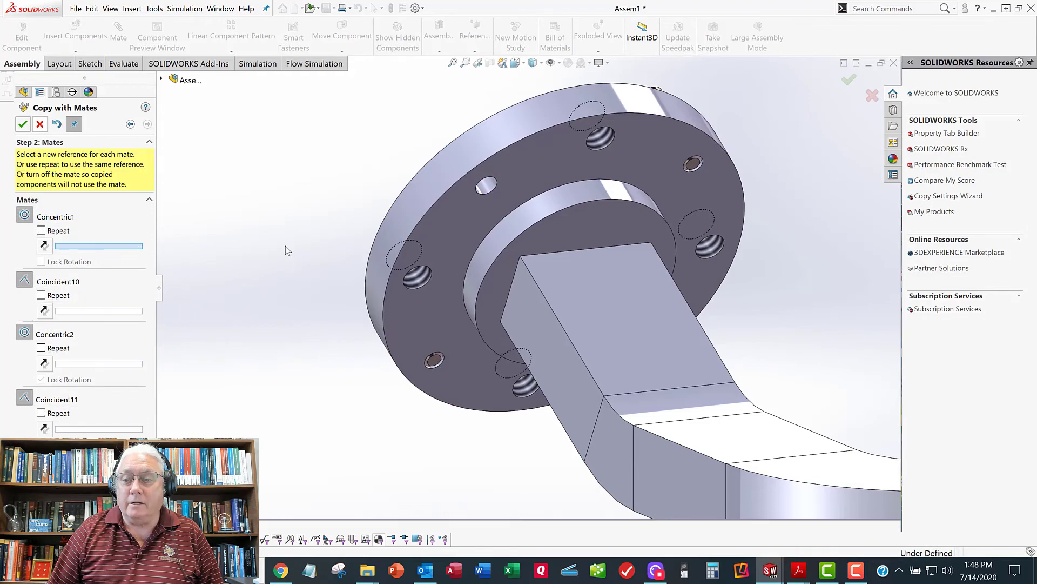
{"action": "key", "text": "Escape"}
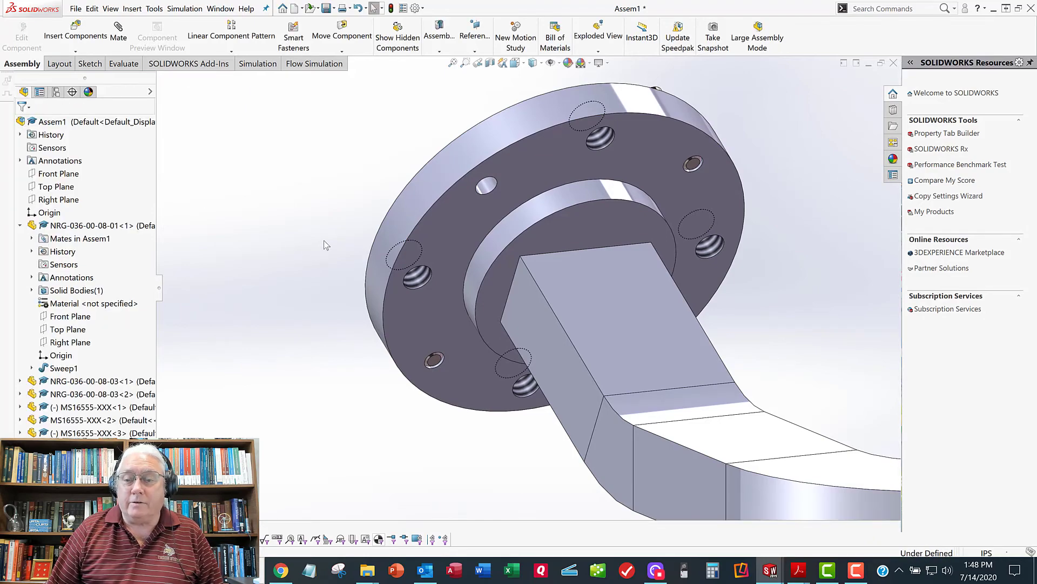
- Save the assembly as NRG-036-00-08-10.SLDASM in the A08 - Waveguide 00 folder
{"action": "middle_click_drag", "start_coordinate": [333, 241], "coordinate": [491, 268]}
{"action": "scroll", "coordinate": [512, 303], "scroll_direction": "up", "scroll_amount": 5}
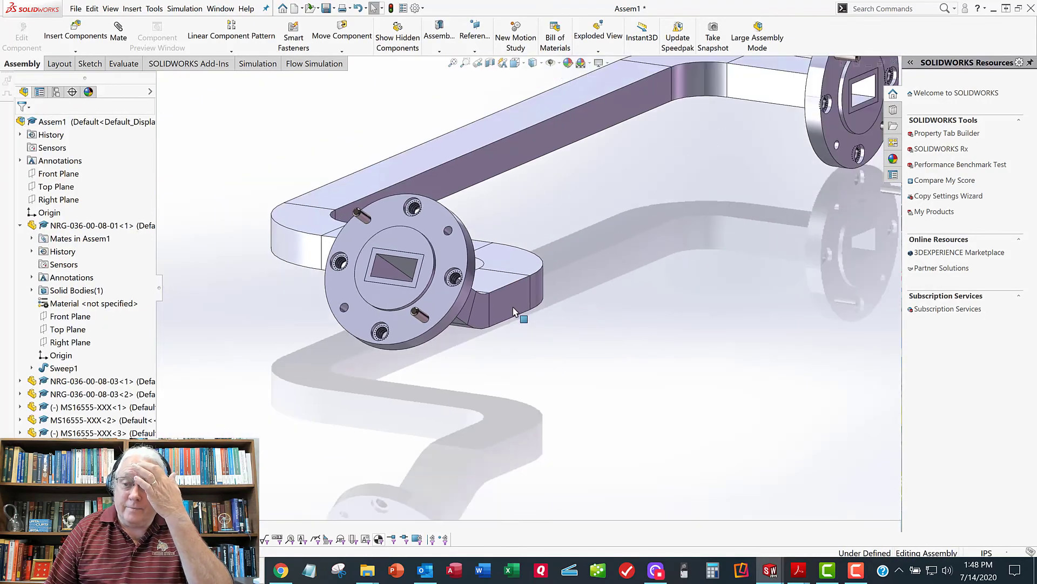
{"action": "key", "text": "space"}
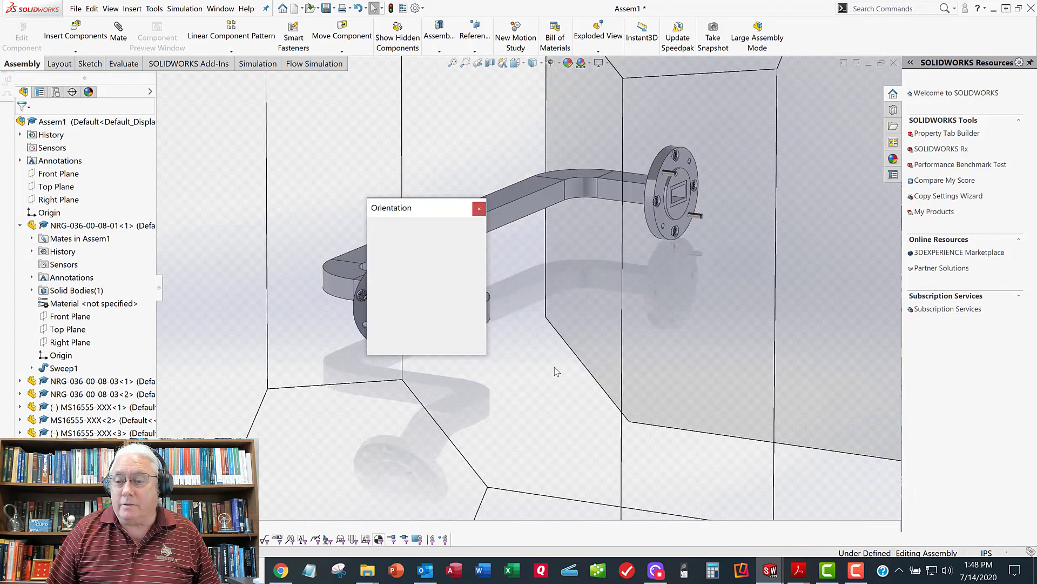
{"action": "left_click", "coordinate": [469, 238]}
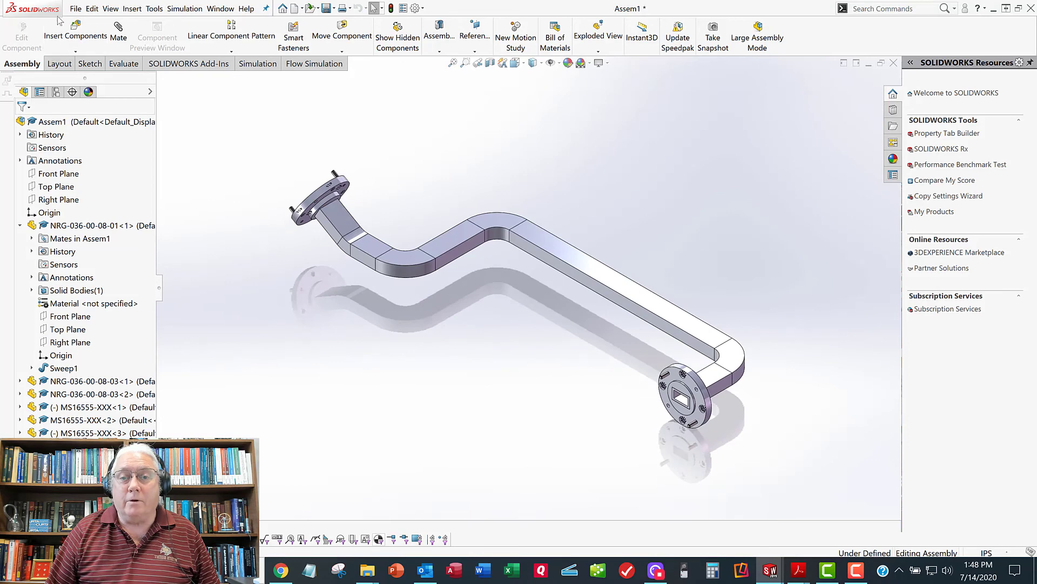
{"action": "left_click", "coordinate": [76, 9]}
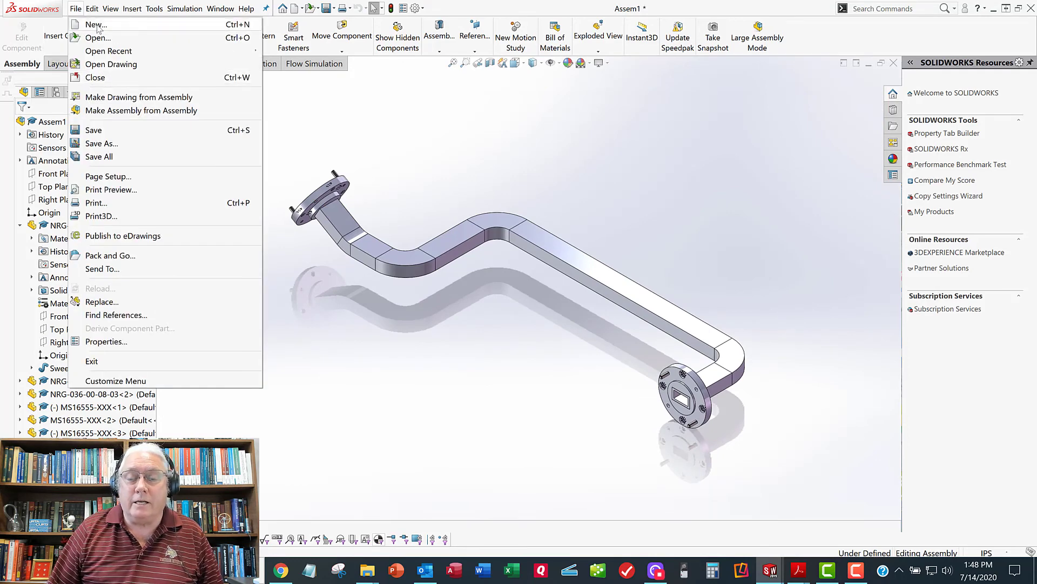
{"action": "left_click", "coordinate": [93, 130]}
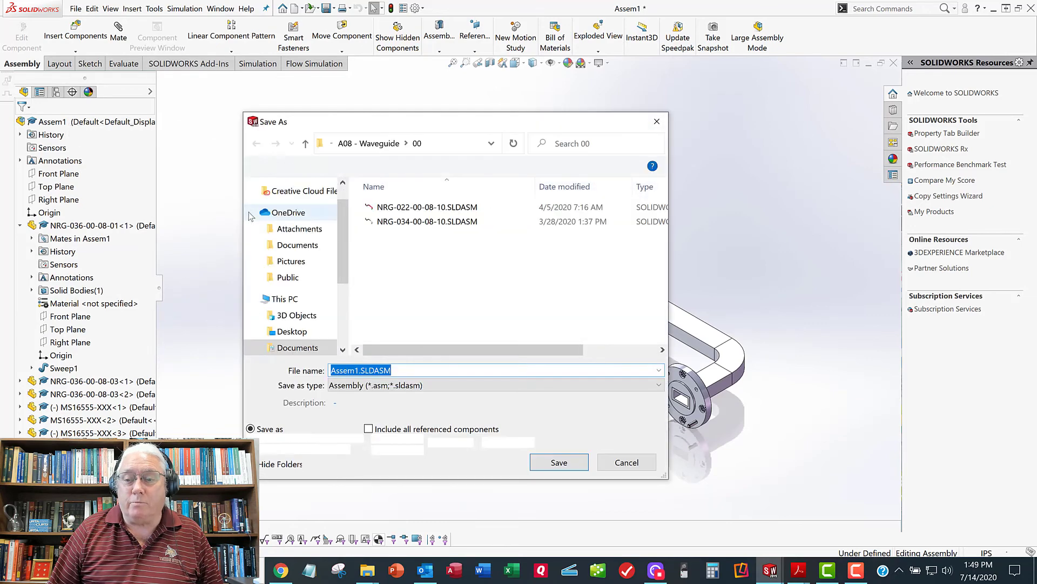
{"action": "left_click", "coordinate": [408, 209]}
{"action": "left_click", "coordinate": [364, 370]}
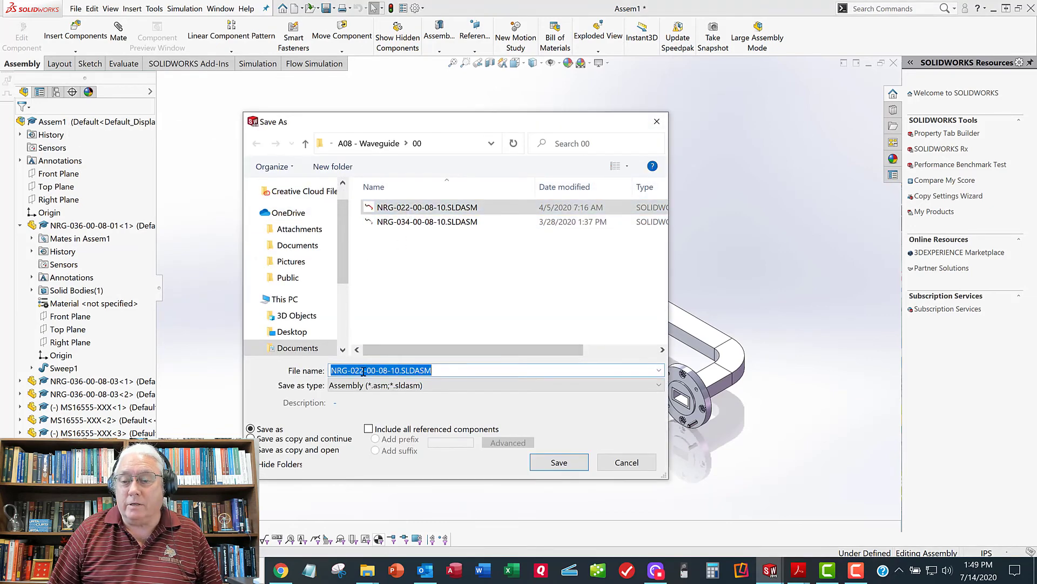
{"action": "left_click", "coordinate": [365, 370]}
{"action": "key", "text": "BackSpace"}
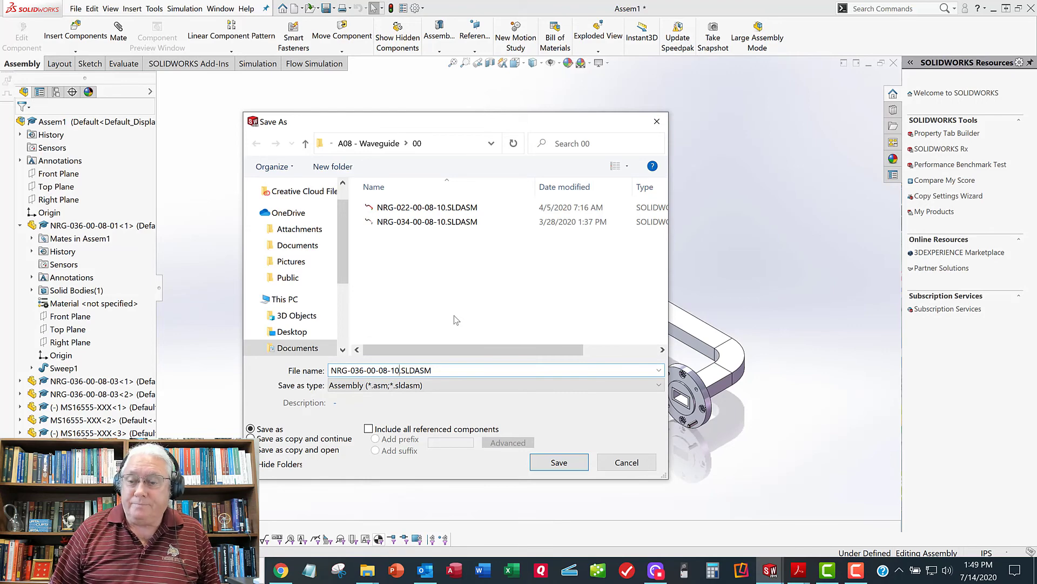
{"action": "key", "text": "Return"}
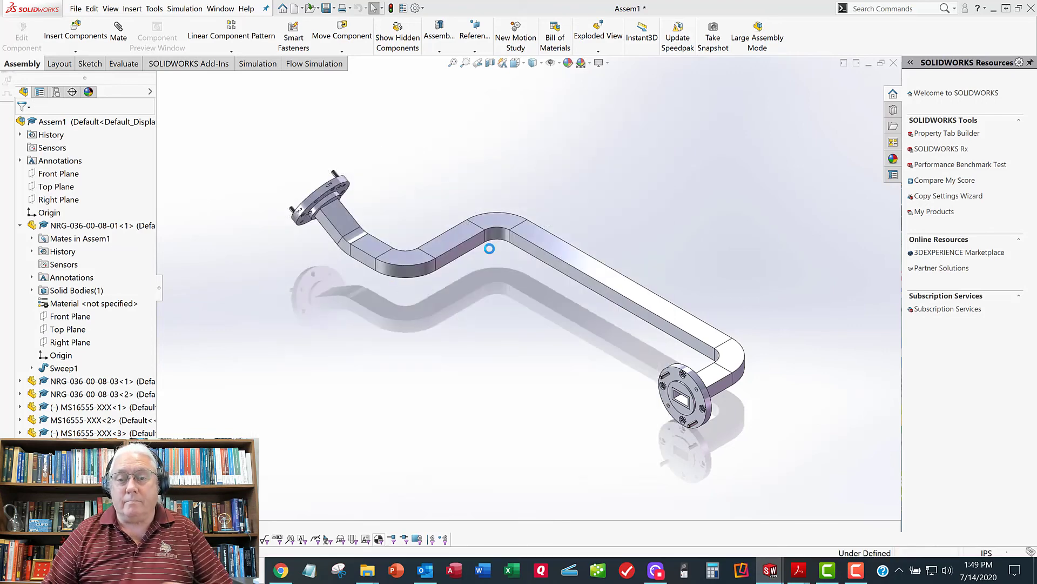